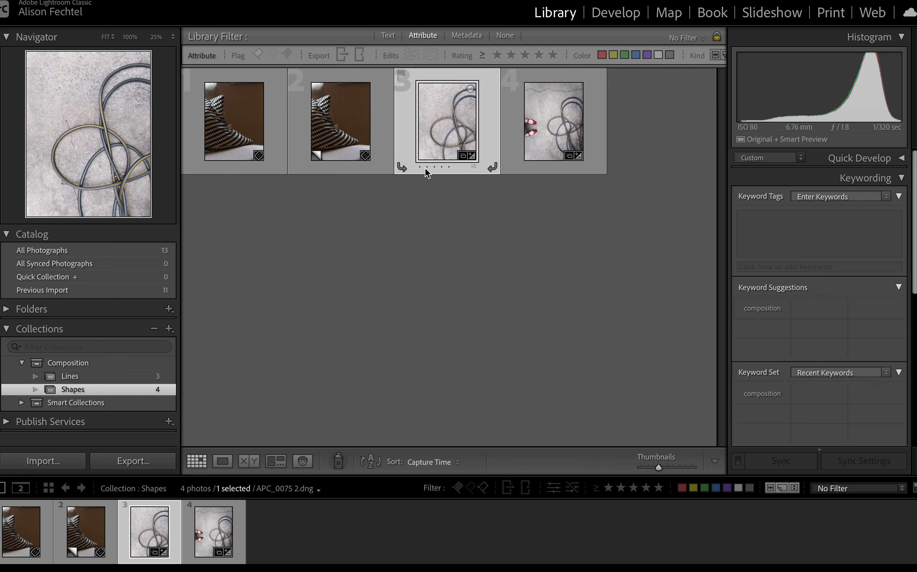
# Open the photo APC_0075 2.dng in Loupe view and switch to the Develop module, checking it at 25% and Fit zoom.
pyautogui.click(223, 461)
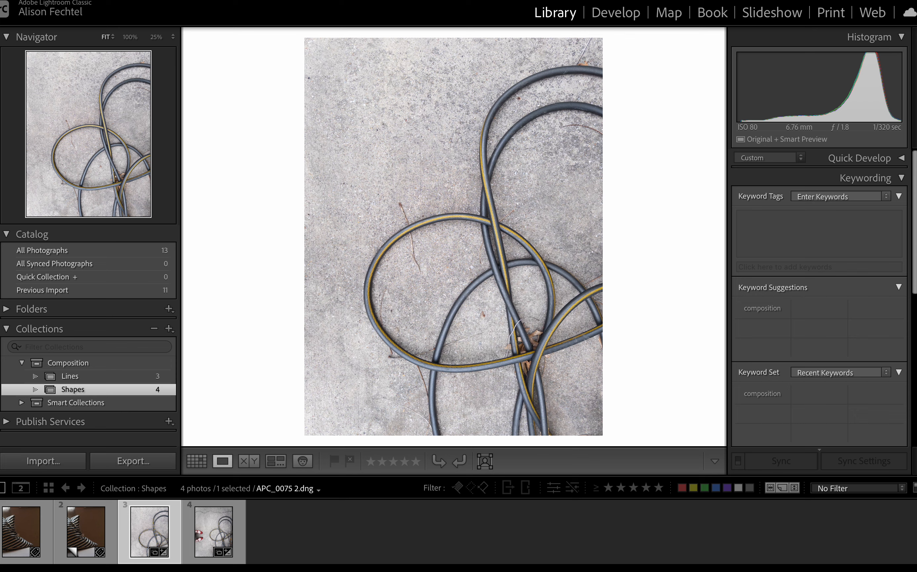
pyautogui.click(616, 13)
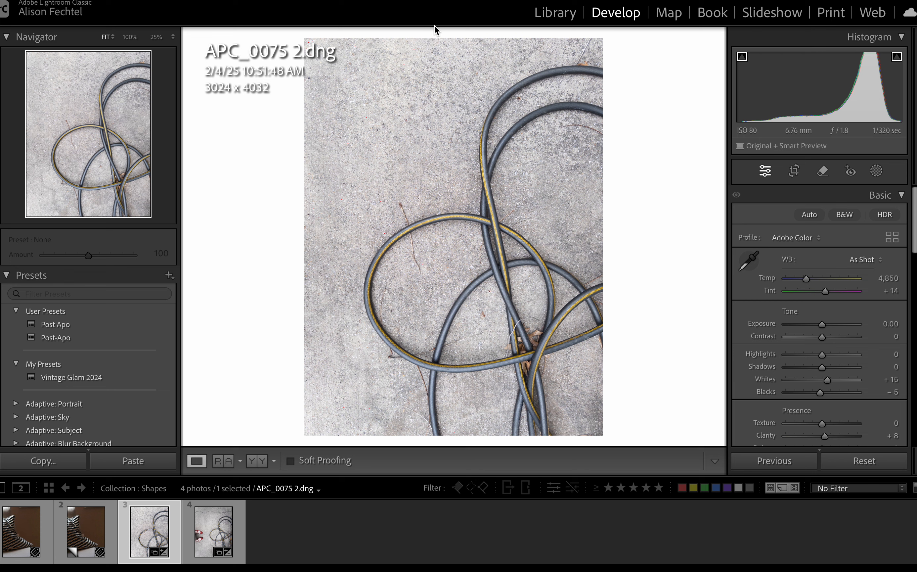
pyautogui.scroll(-3, 52, 317)
pyautogui.scroll(3, 51, 316)
pyautogui.click(87, 116)
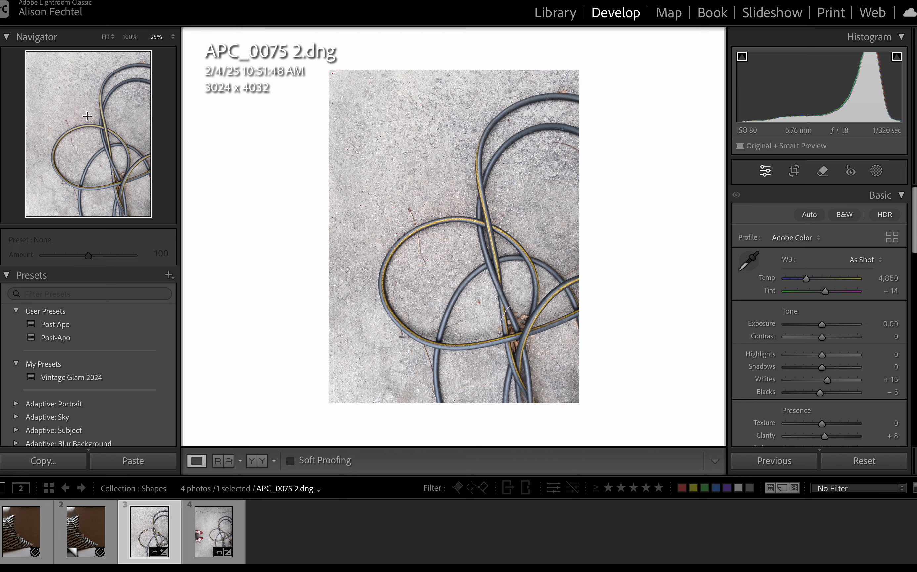
pyautogui.click(94, 156)
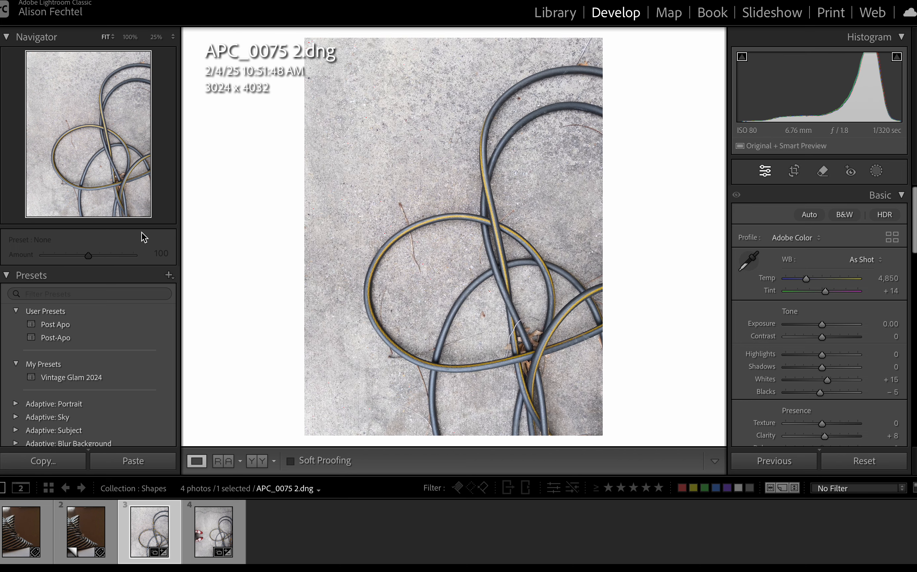
# Browse the available develop presets, from the user presets down to the black-and-white portrait group.
pyautogui.scroll(-3, 57, 272)
pyautogui.scroll(3, 58, 276)
pyautogui.scroll(-2, 51, 314)
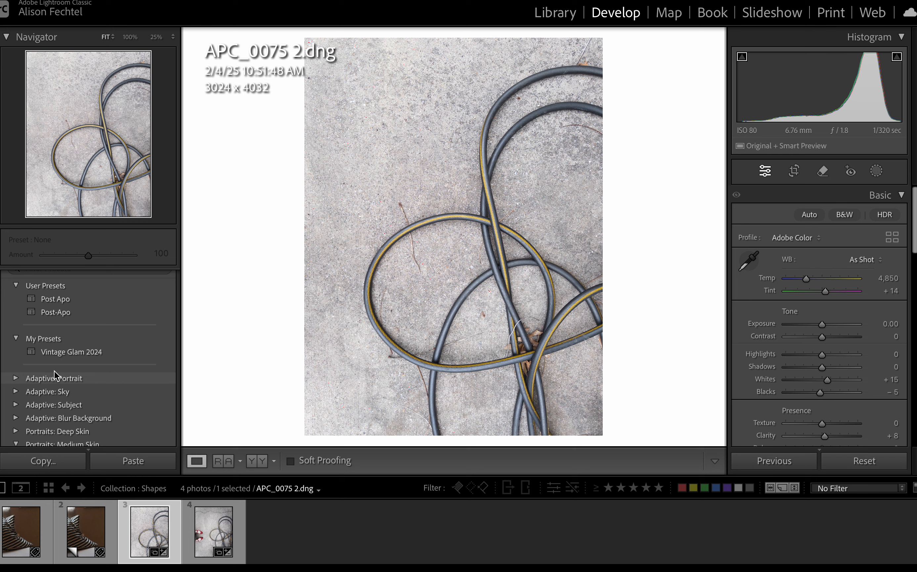
pyautogui.scroll(-3, 55, 371)
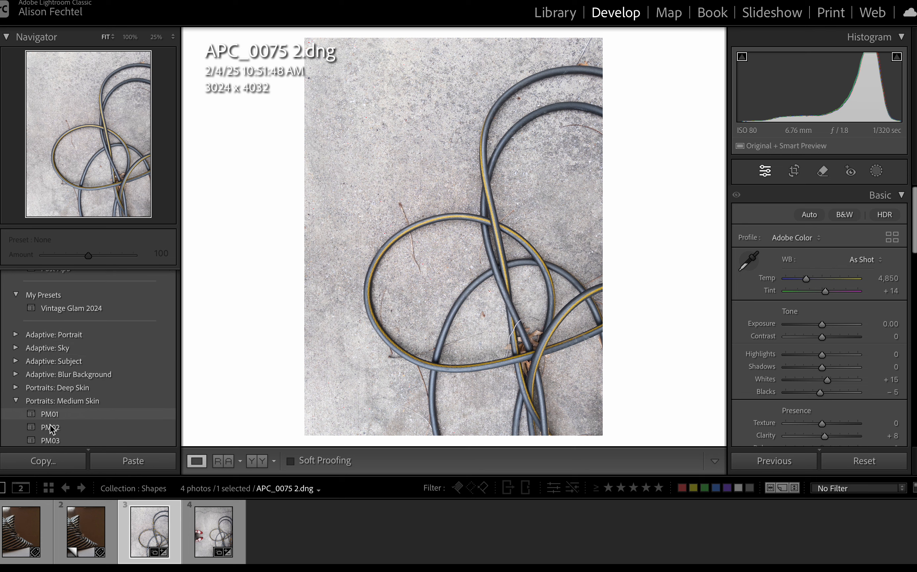
pyautogui.scroll(-4, 47, 434)
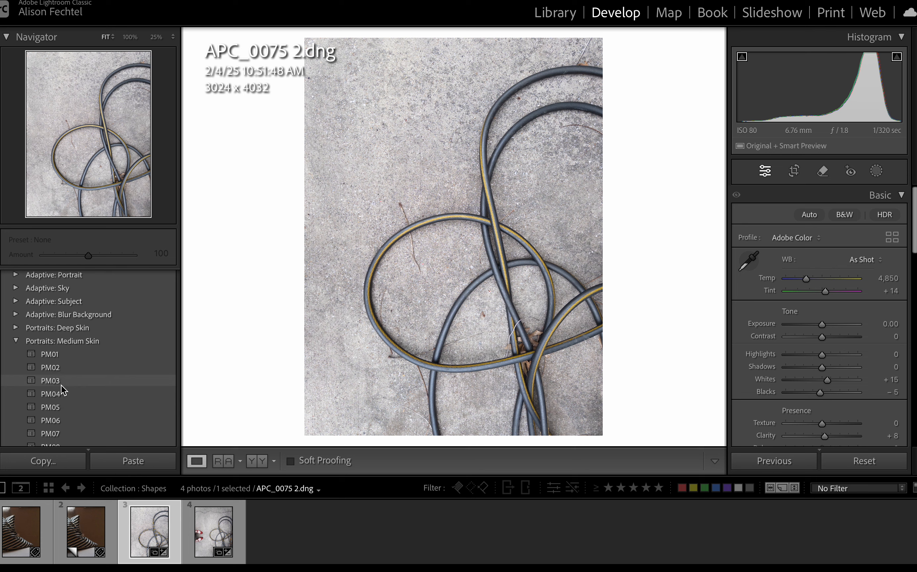
pyautogui.scroll(-5, 71, 365)
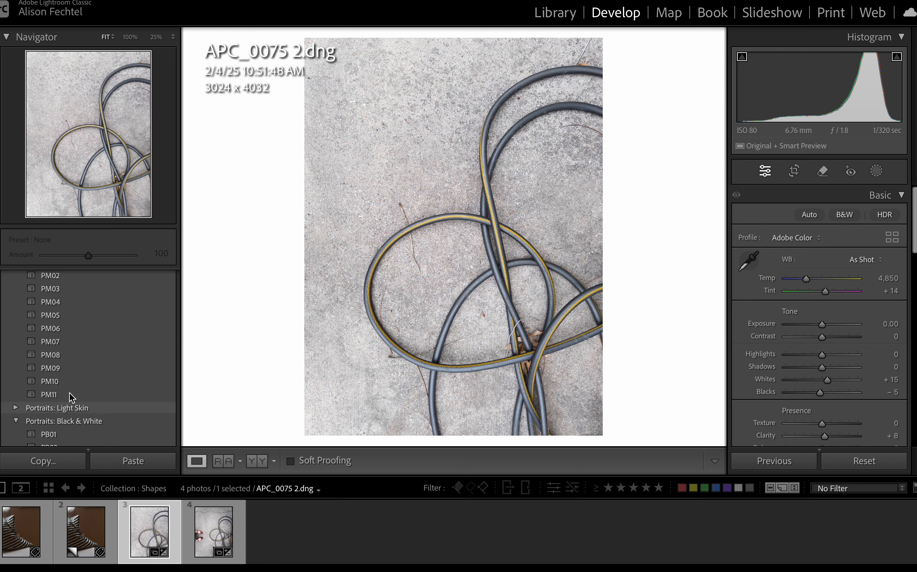
pyautogui.scroll(-4, 84, 328)
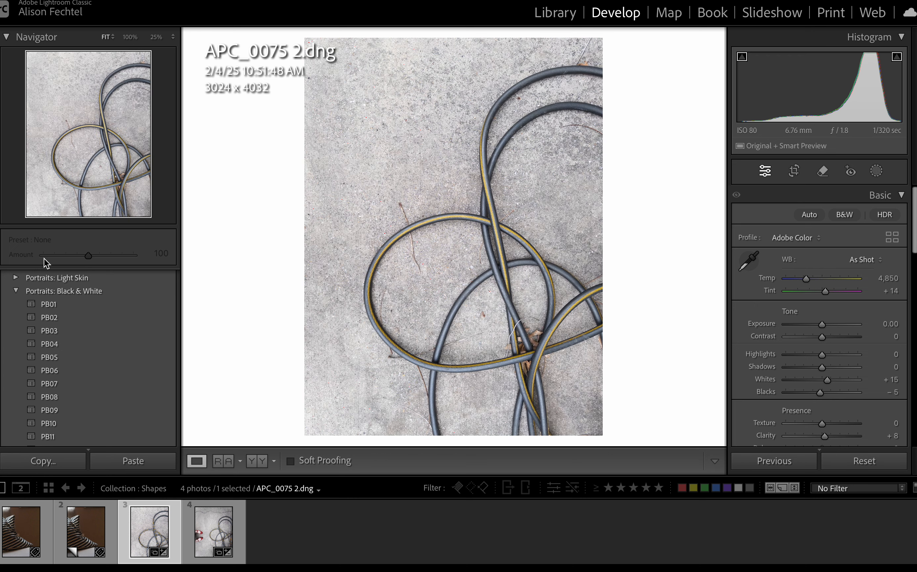
pyautogui.scroll(5, 48, 294)
pyautogui.scroll(-1, 49, 293)
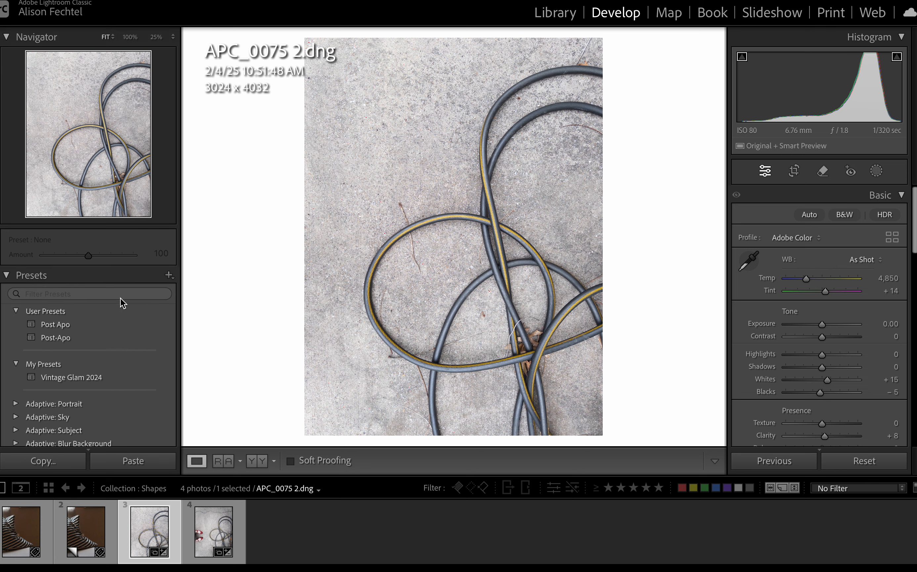
# Collapse the Presets, Detail and Effects sections, leaving the Basic adjustments expanded.
pyautogui.click(6, 279)
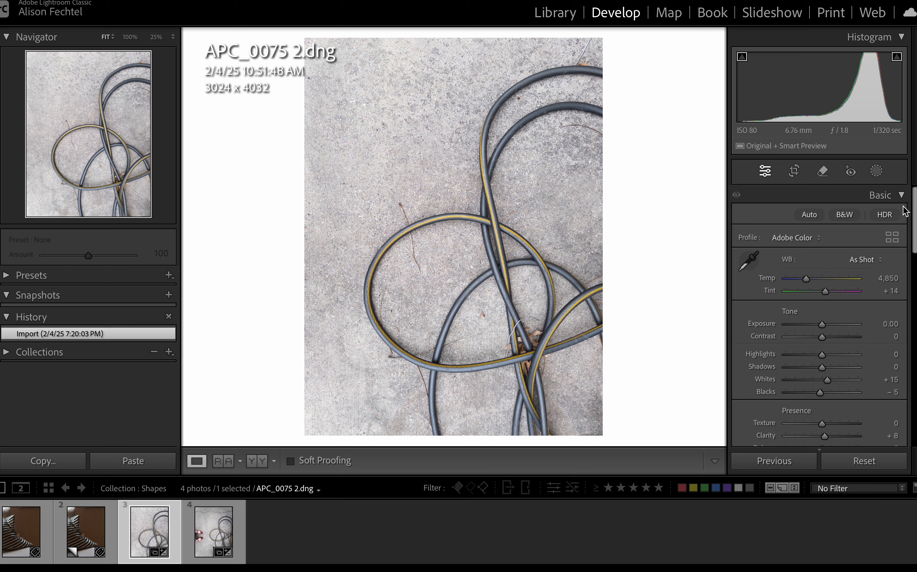
pyautogui.click(901, 196)
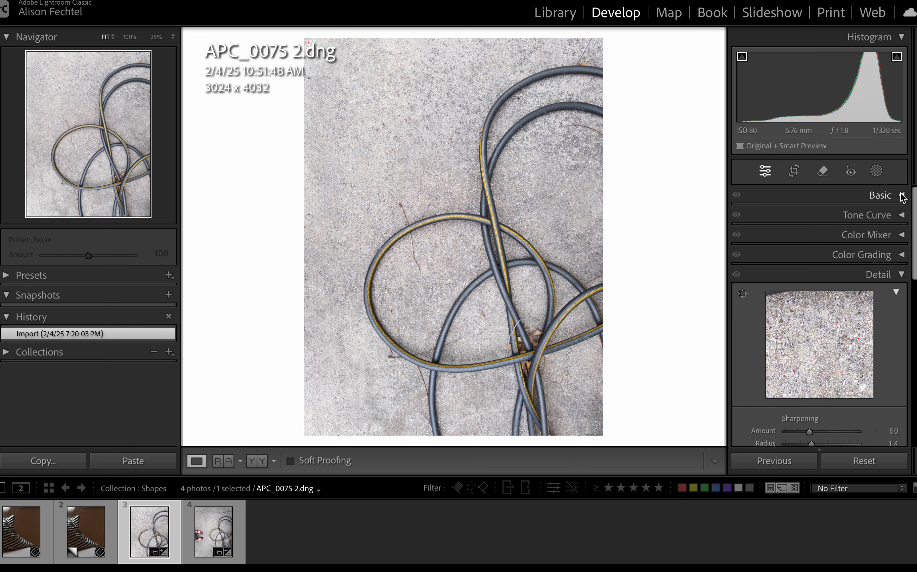
pyautogui.click(901, 274)
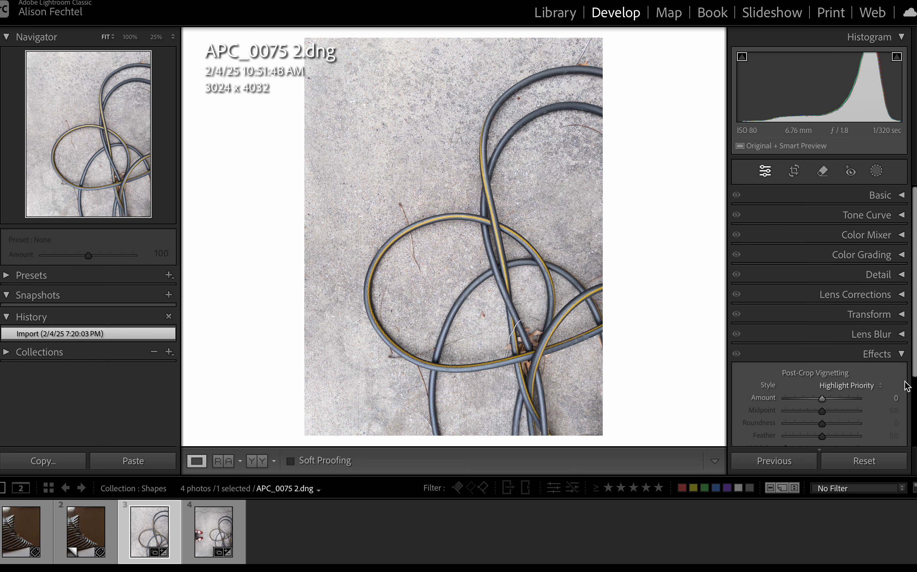
pyautogui.click(901, 354)
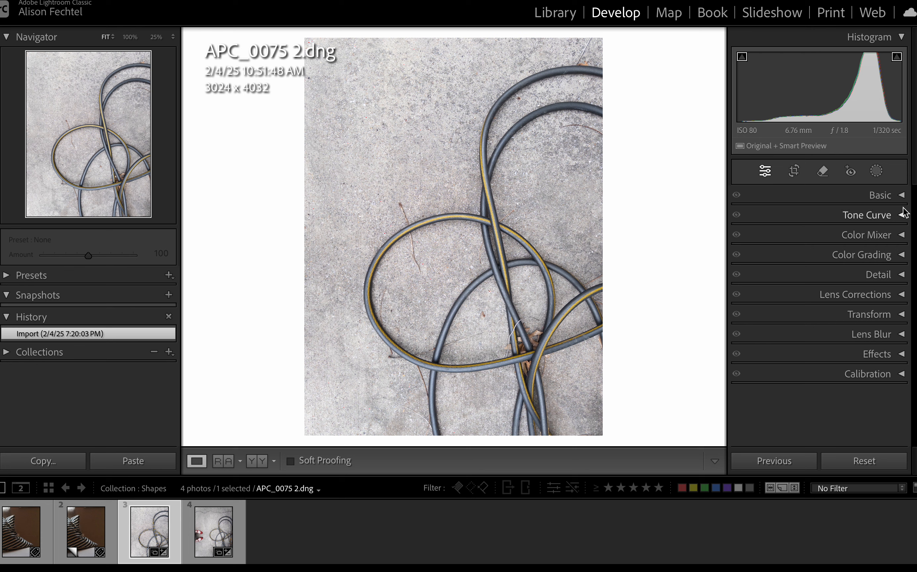
pyautogui.click(900, 196)
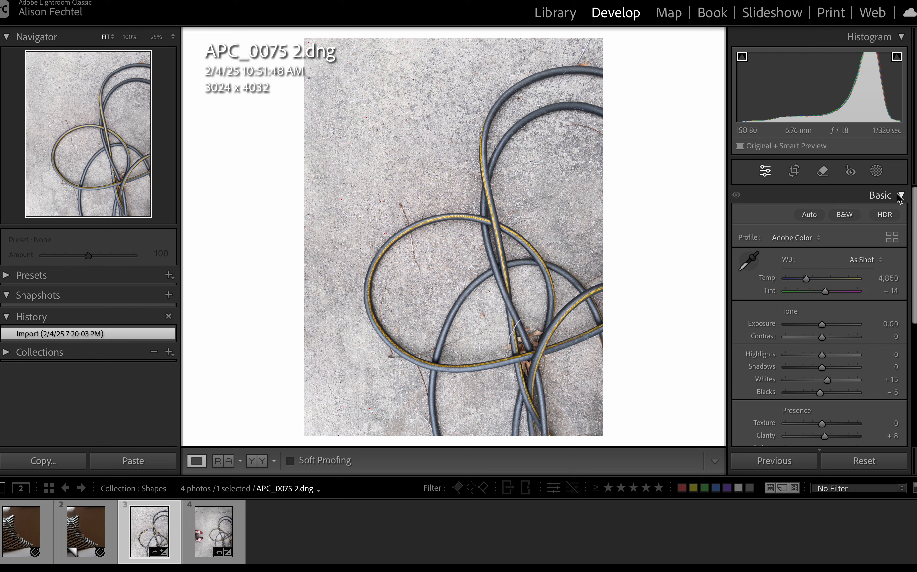
# Try the automatic tone adjustment in a side-by-side before/after comparison, and revert the photo to its imported state in the single-image view.
pyautogui.click(808, 215)
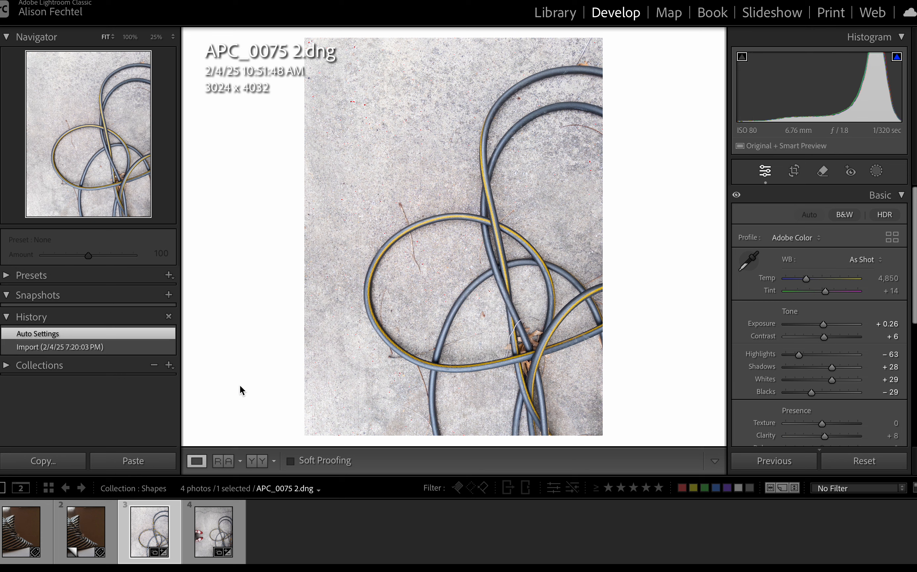
pyautogui.click(258, 463)
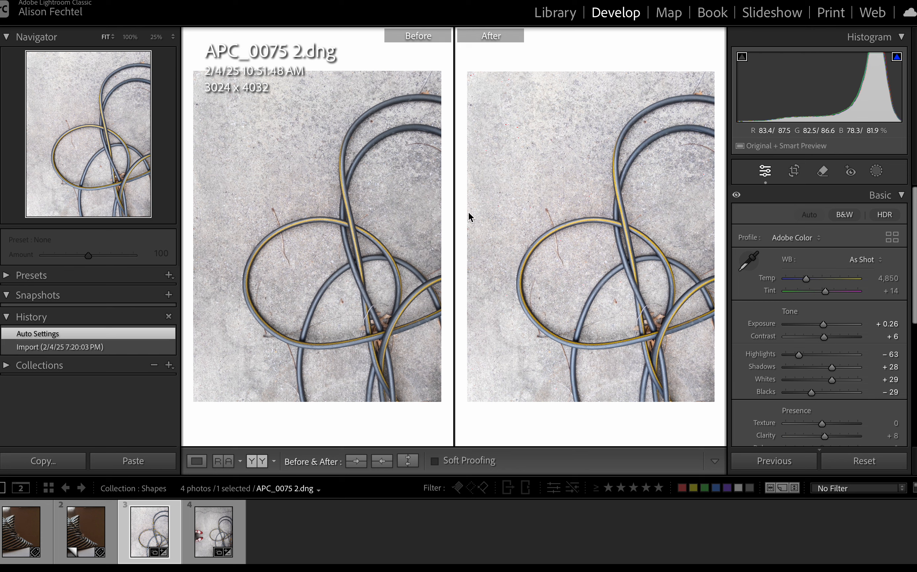
pyautogui.click(86, 345)
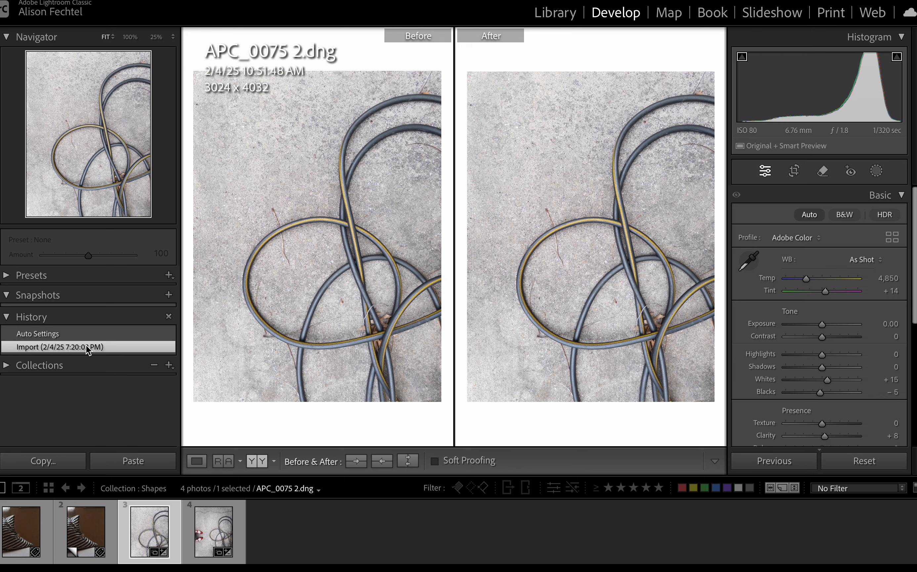
pyautogui.click(67, 333)
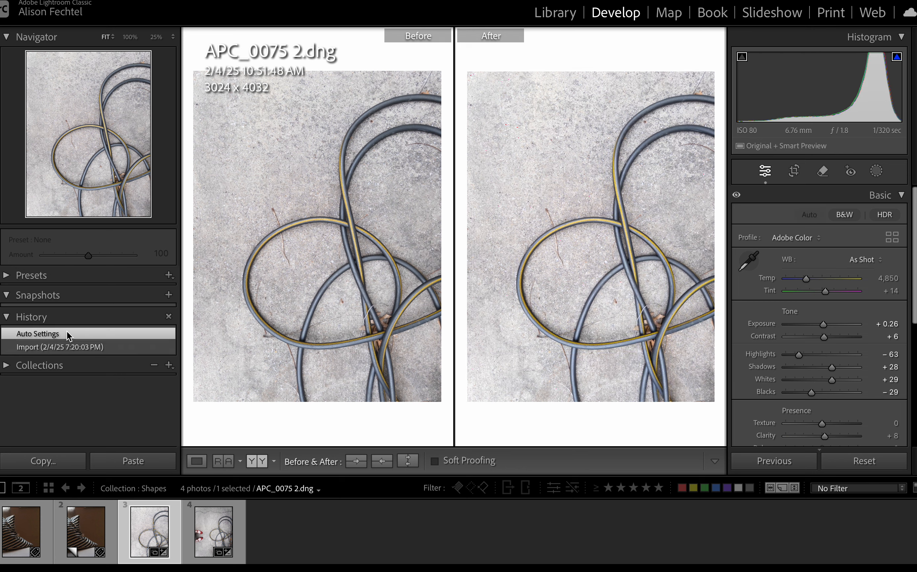
pyautogui.hotkey('ctrl', 'z')
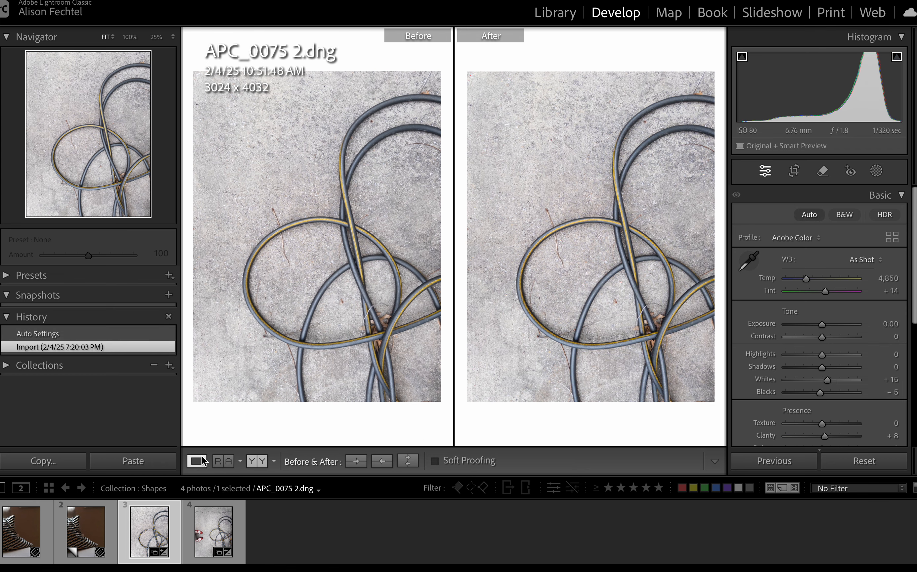
pyautogui.click(201, 457)
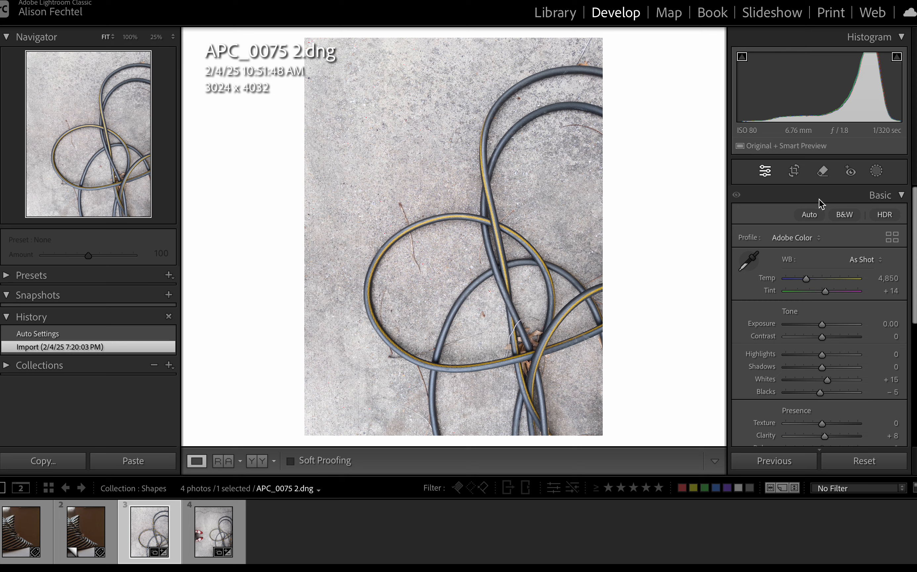
# Try exposure values of +2.85, −5.00 and +5.00 on the photo, and reset the exposure to its default.
pyautogui.moveTo(823, 323); pyautogui.dragTo(843, 322)
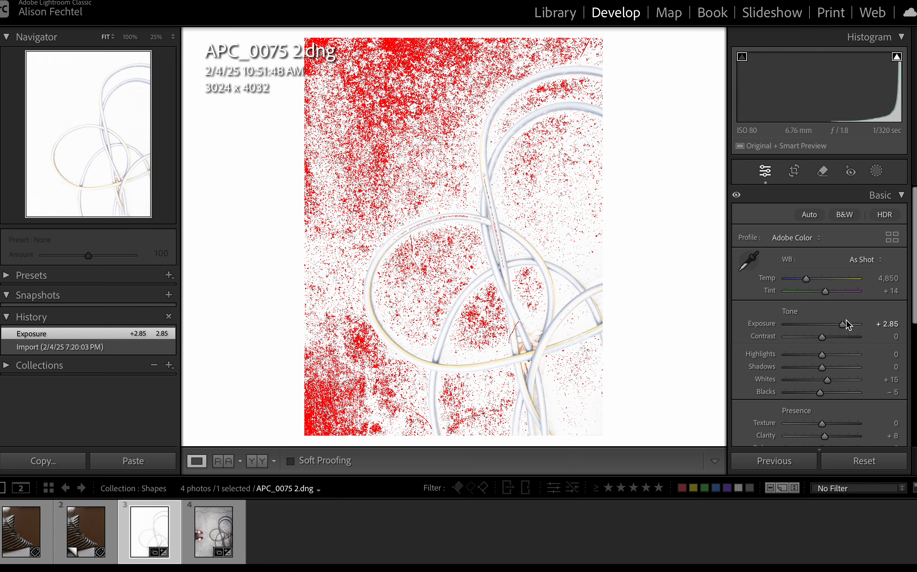
pyautogui.moveTo(843, 323); pyautogui.dragTo(763, 325)
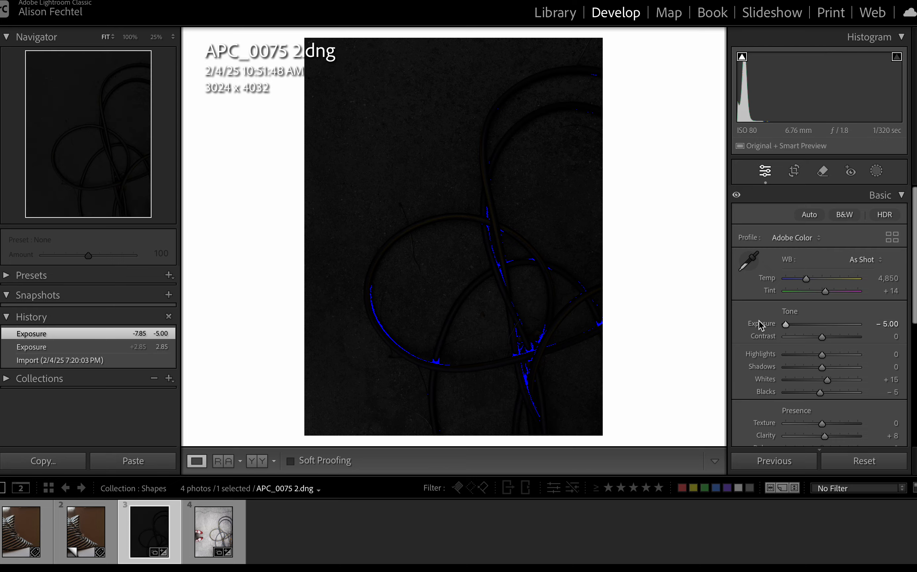
pyautogui.moveTo(790, 326); pyautogui.dragTo(892, 324)
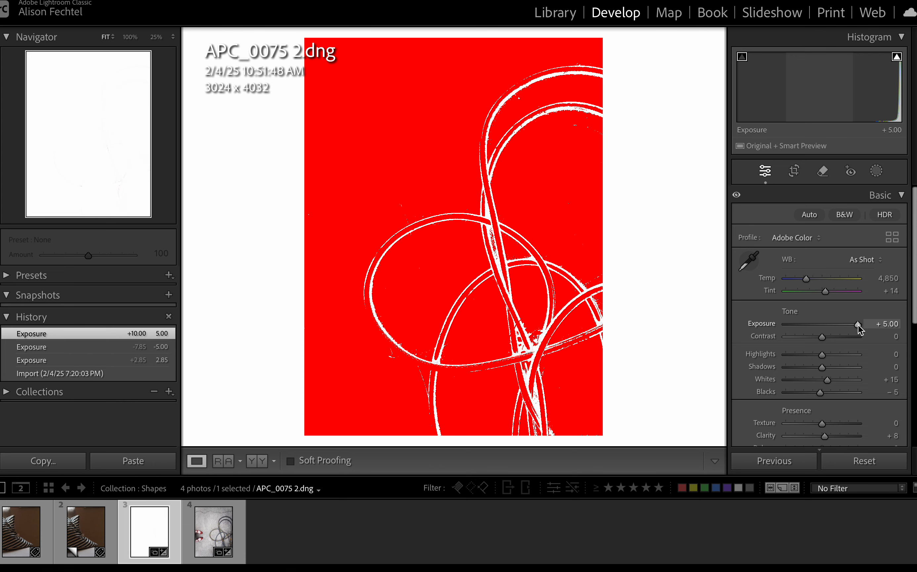
pyautogui.doubleClick(856, 325)
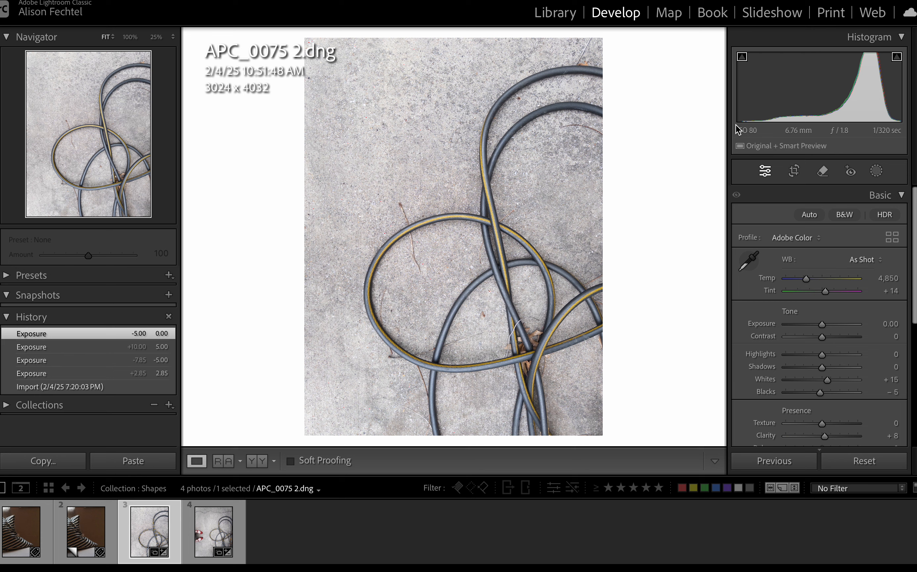
# Set exposure to +0.30, contrast to +31, highlights to +16 and shadows to −10, and compare before and after side by side.
pyautogui.click(824, 325)
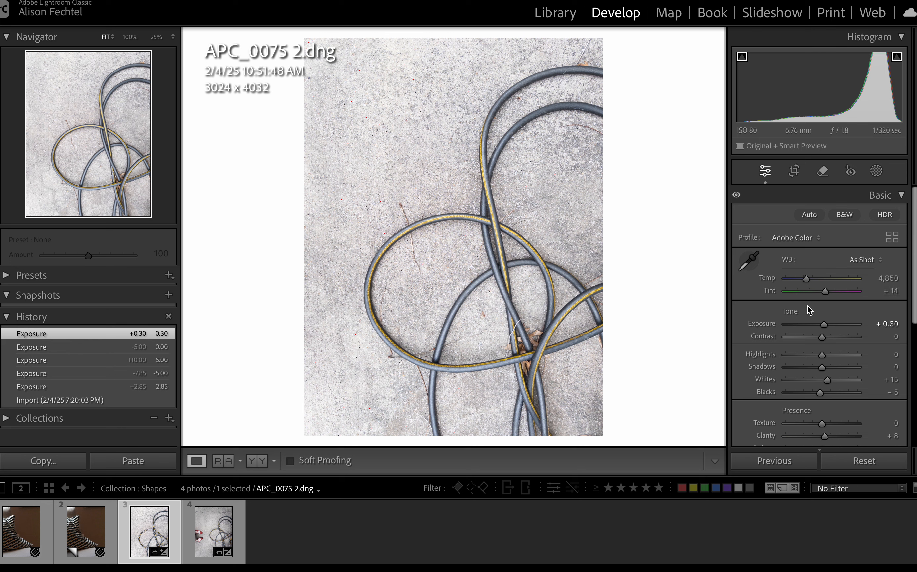
pyautogui.moveTo(824, 339); pyautogui.dragTo(835, 338)
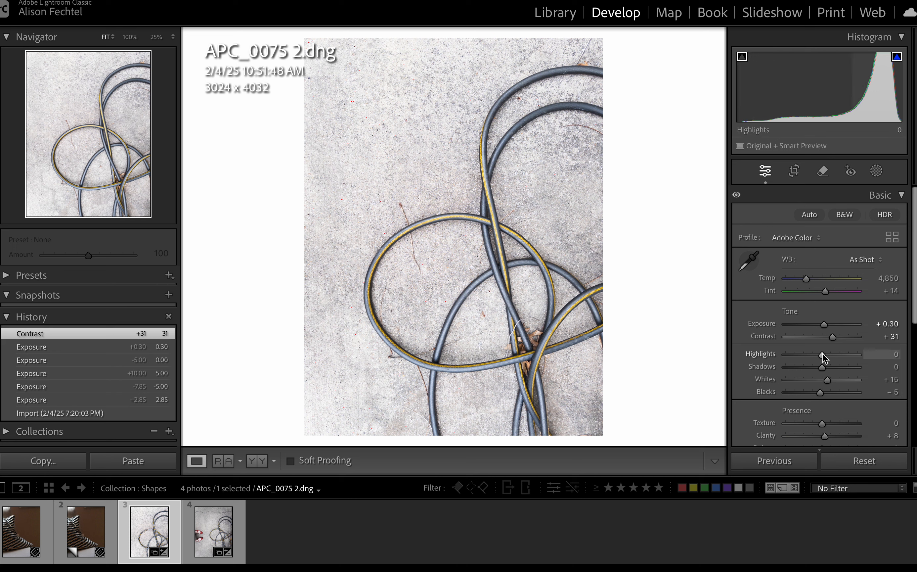
pyautogui.moveTo(823, 354)
pyautogui.mouseDown()
pyautogui.moveTo(811, 353)
pyautogui.moveTo(840, 352)
pyautogui.moveTo(817, 367)
pyautogui.mouseUp()
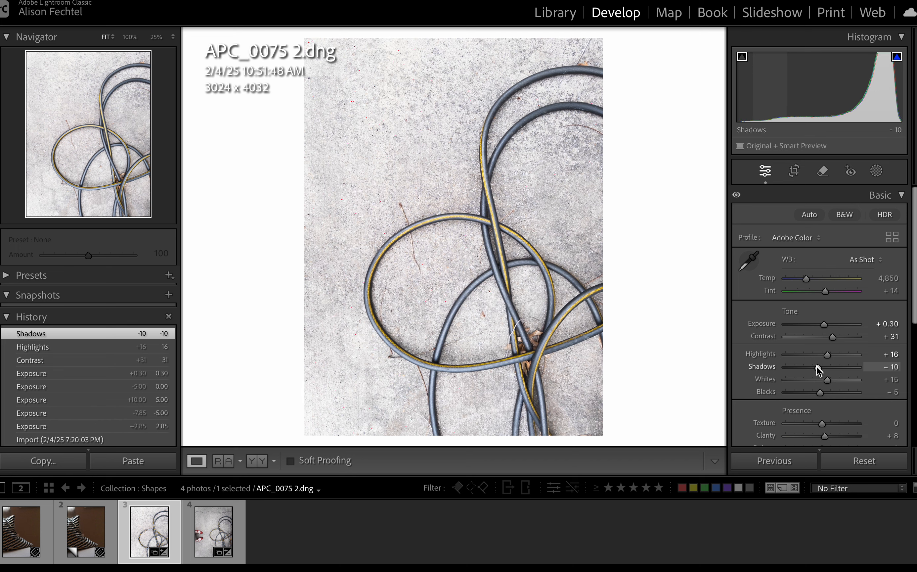
pyautogui.scroll(-3, 816, 370)
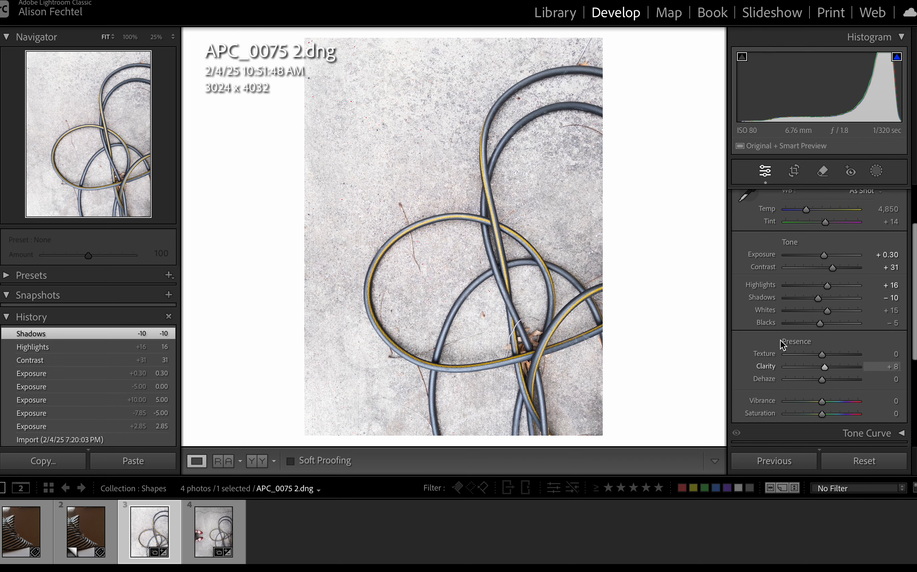
pyautogui.click(262, 460)
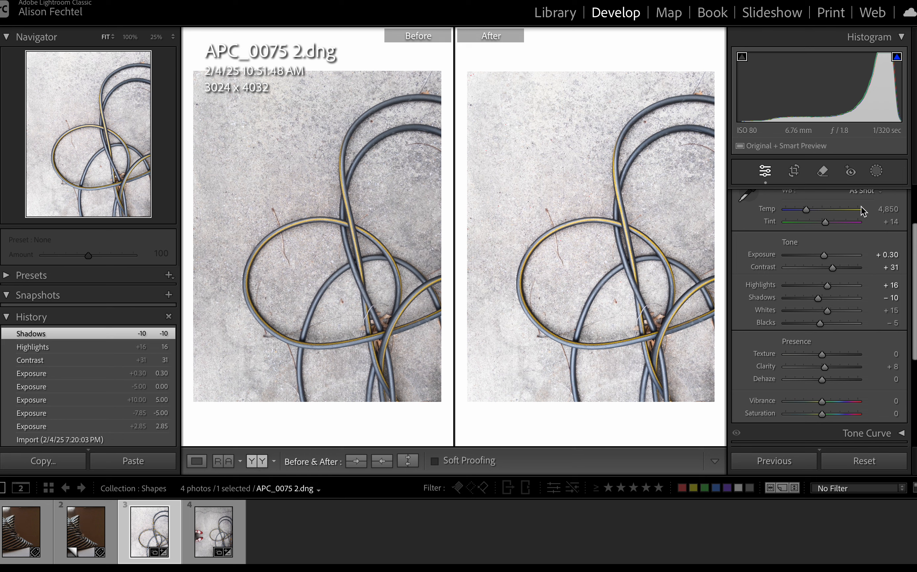
# Try a white balance temperature of 5,853 and a tint of +4, resetting each to its original value.
pyautogui.scroll(3, 842, 239)
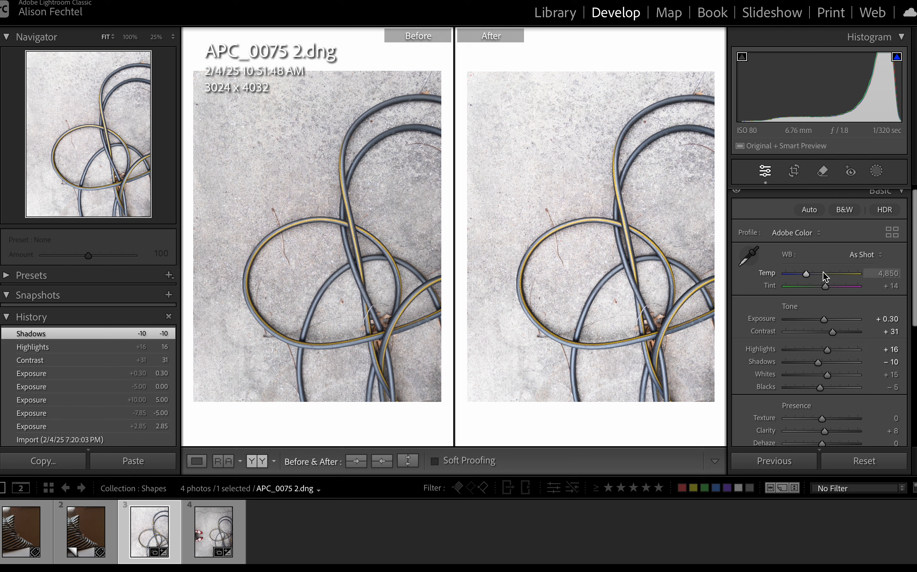
pyautogui.moveTo(806, 273)
pyautogui.mouseDown()
pyautogui.moveTo(799, 273)
pyautogui.moveTo(813, 273)
pyautogui.mouseUp()
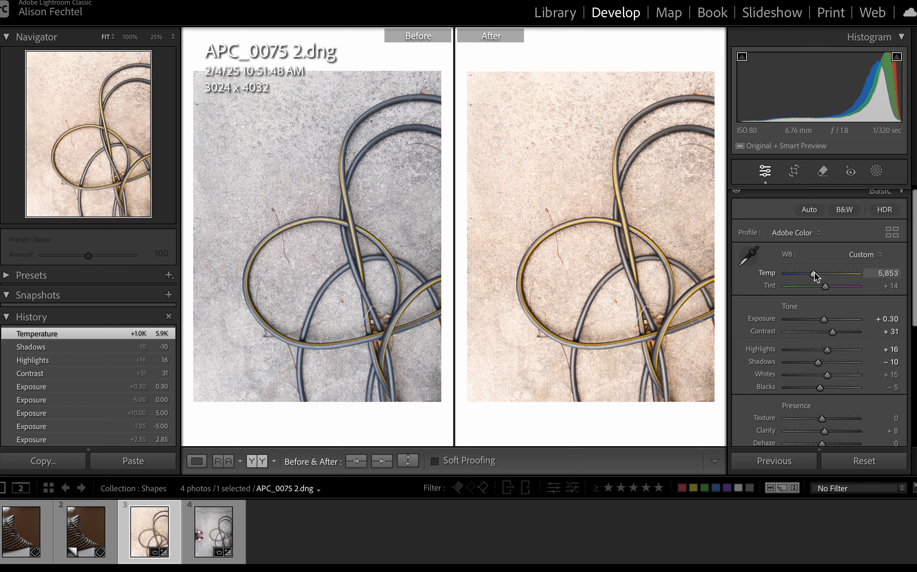
pyautogui.doubleClick(815, 273)
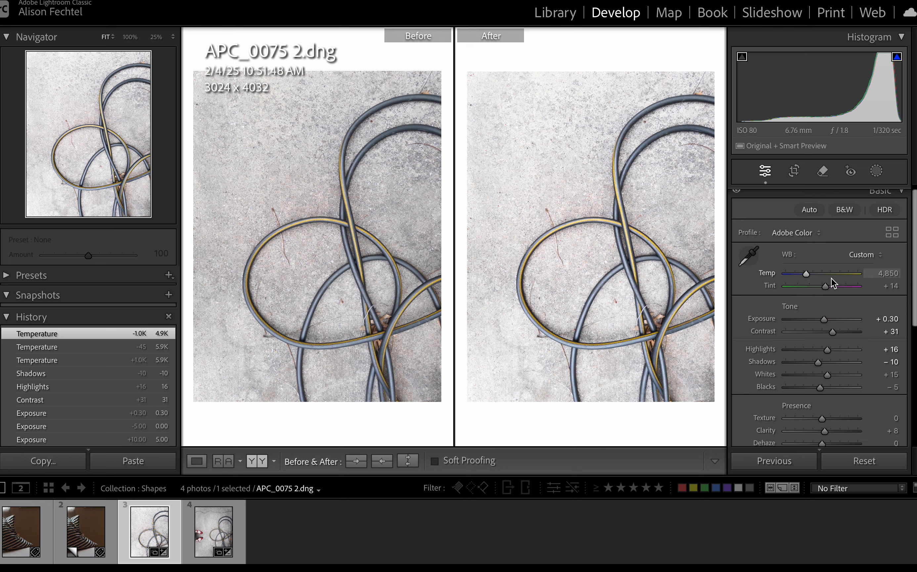
pyautogui.moveTo(828, 288); pyautogui.dragTo(826, 289)
pyautogui.doubleClick(821, 286)
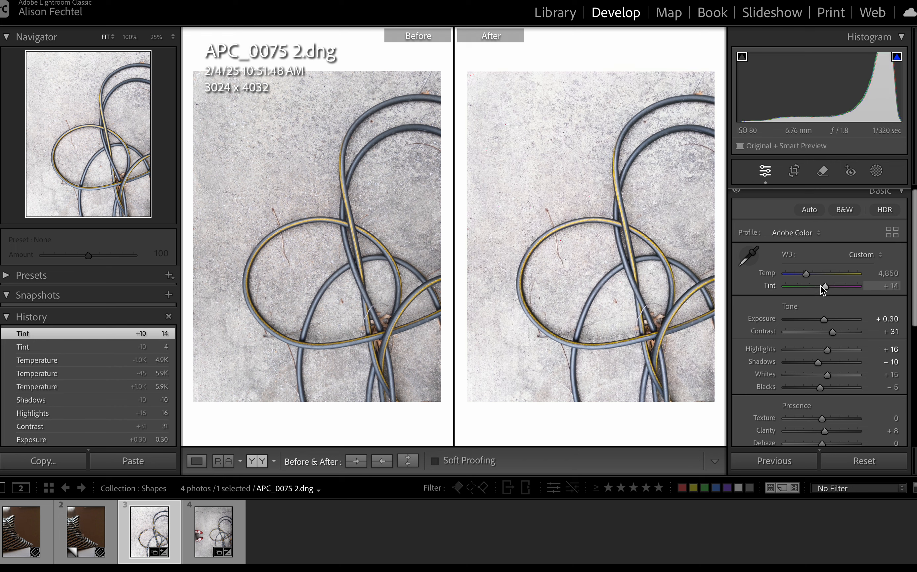
pyautogui.scroll(-2, 821, 299)
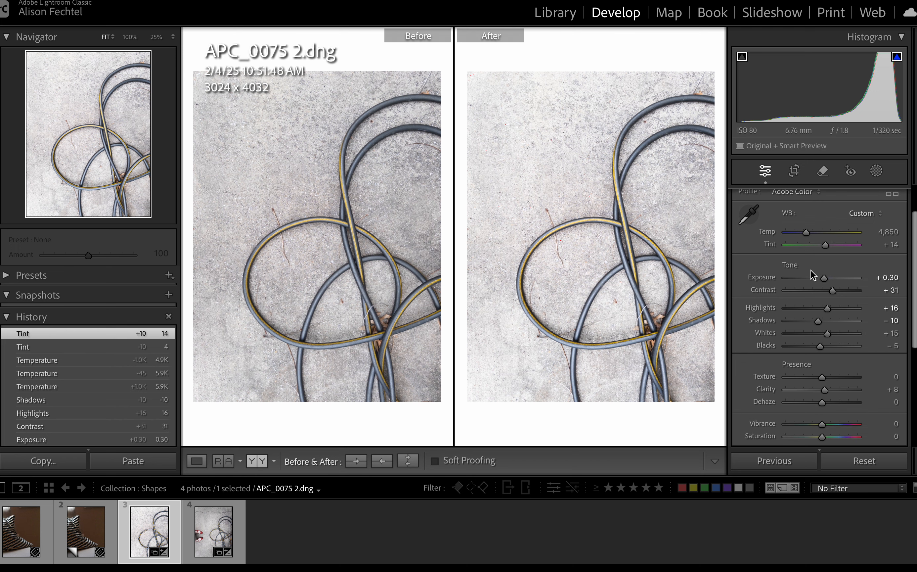
# Set the photo's texture to +15 and its clarity to +15.
pyautogui.scroll(-4, 818, 325)
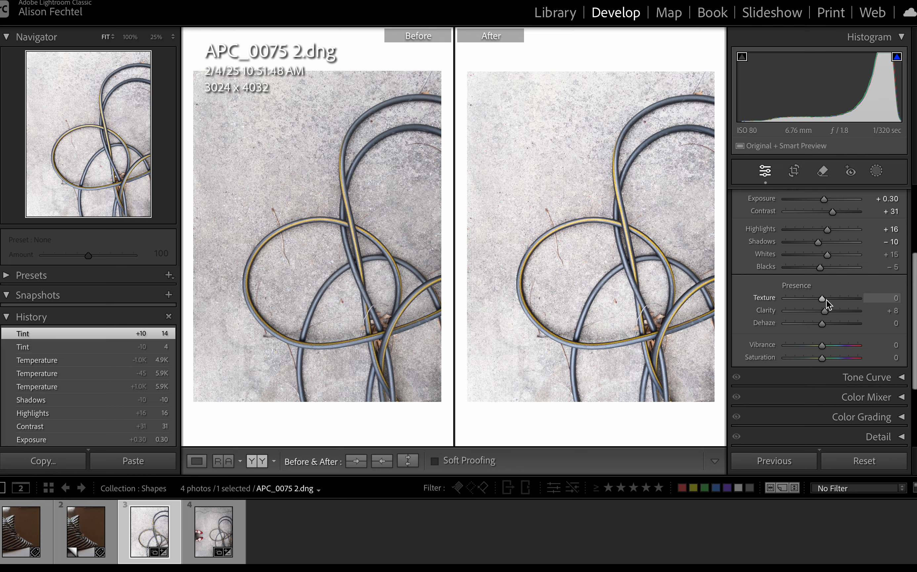
pyautogui.moveTo(822, 299); pyautogui.dragTo(827, 299)
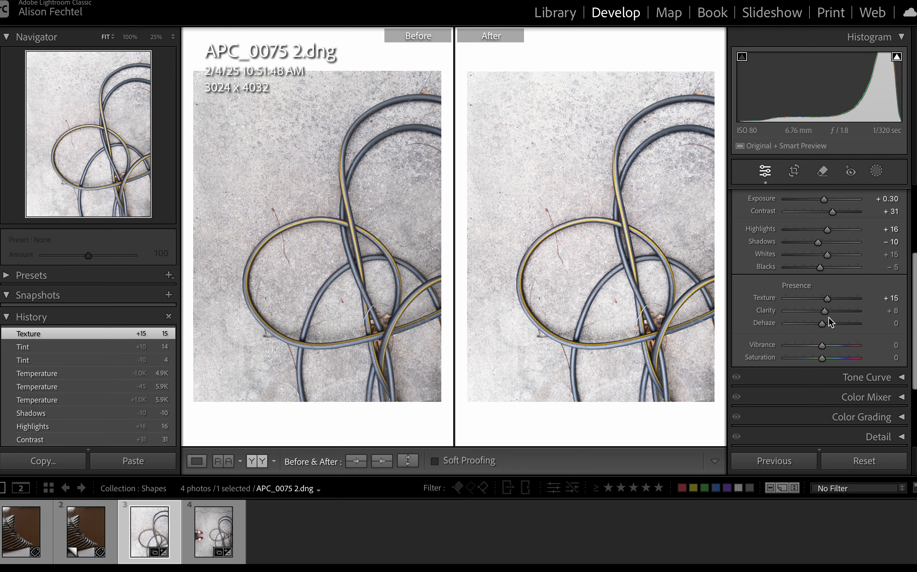
pyautogui.moveTo(826, 310); pyautogui.dragTo(829, 310)
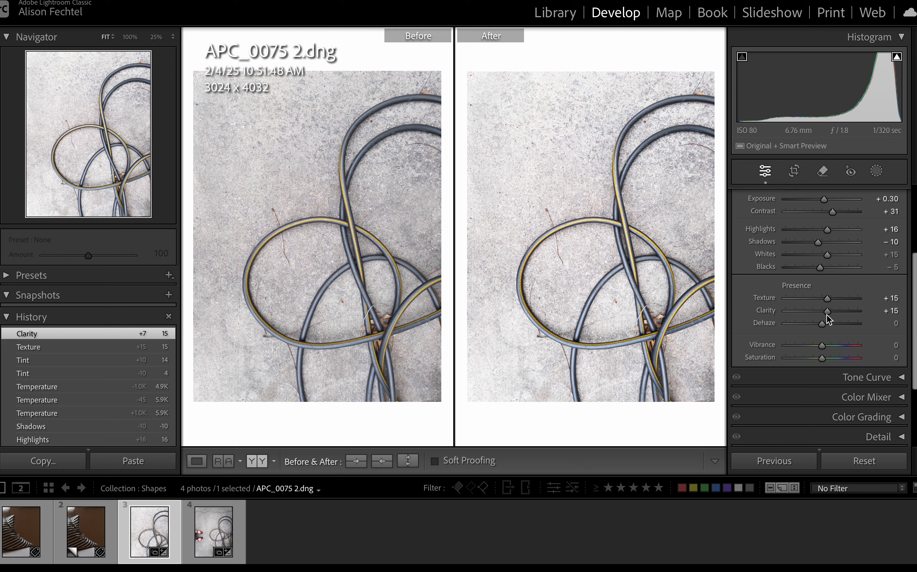
# Try a clarity of −100 twice on the photo, undoing the change each time.
pyautogui.moveTo(826, 311); pyautogui.dragTo(747, 314)
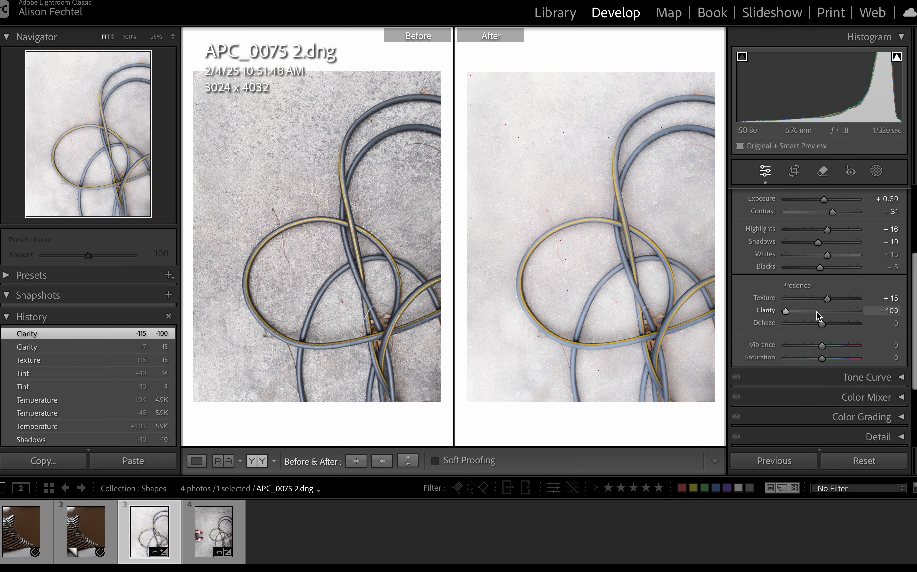
pyautogui.hotkey('ctrl', 'z')
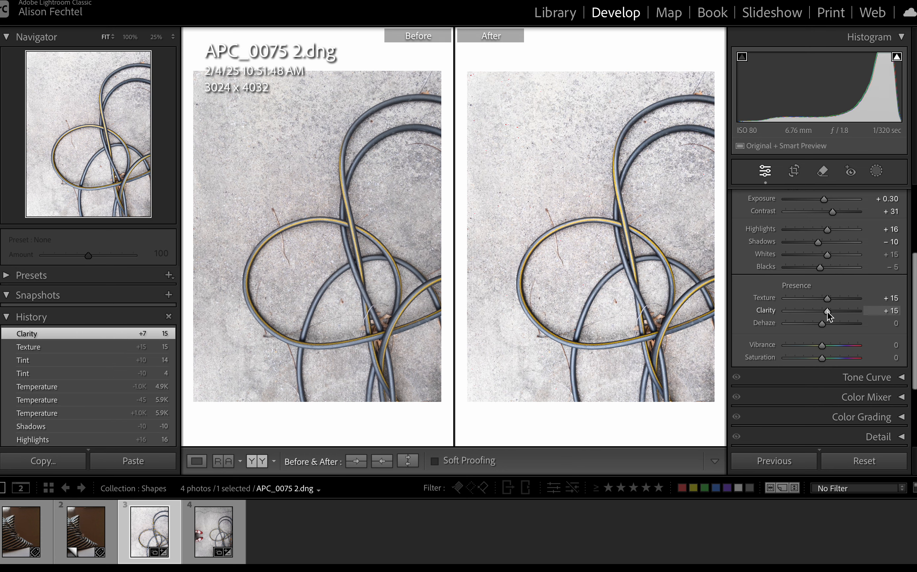
pyautogui.moveTo(827, 312); pyautogui.dragTo(746, 318)
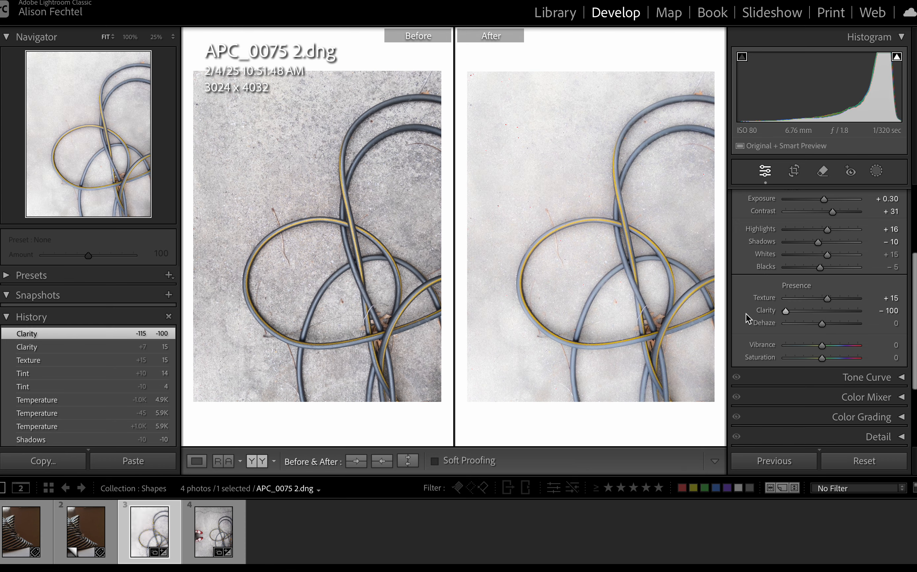
pyautogui.hotkey('ctrl', 'z')
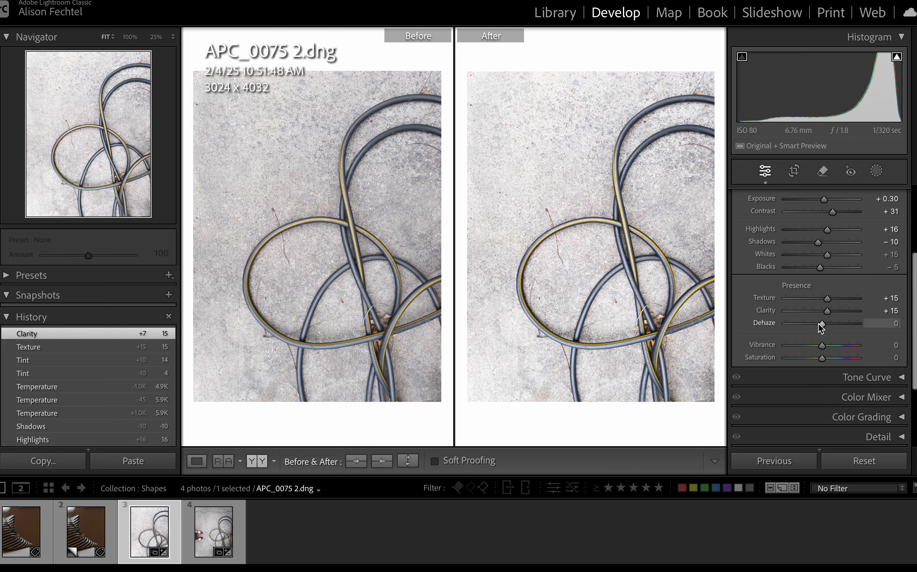
# Try dehaze at −100 and +43 and saturation at +100 and −100, resetting each to its default.
pyautogui.moveTo(823, 323)
pyautogui.mouseDown()
pyautogui.moveTo(756, 323)
pyautogui.moveTo(896, 328)
pyautogui.moveTo(836, 325)
pyautogui.mouseUp()
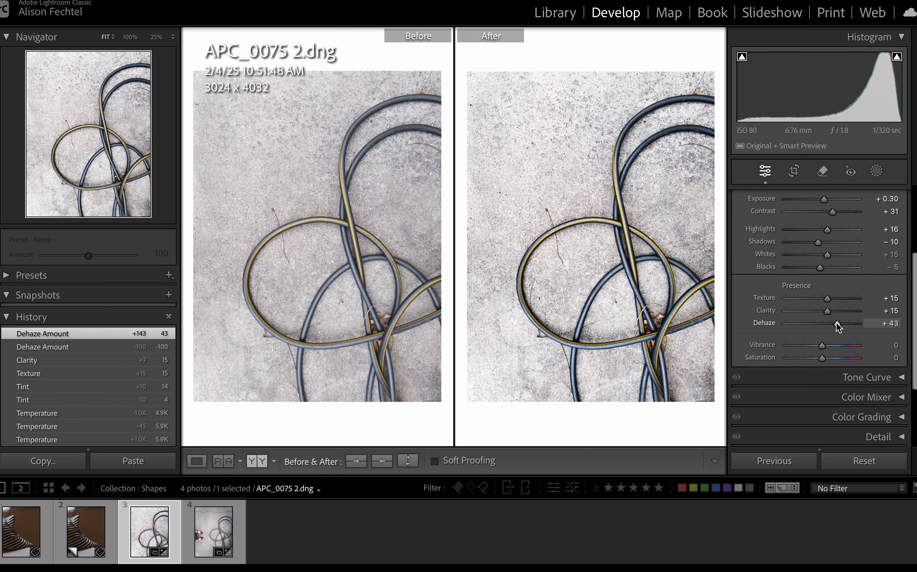
pyautogui.doubleClick(836, 325)
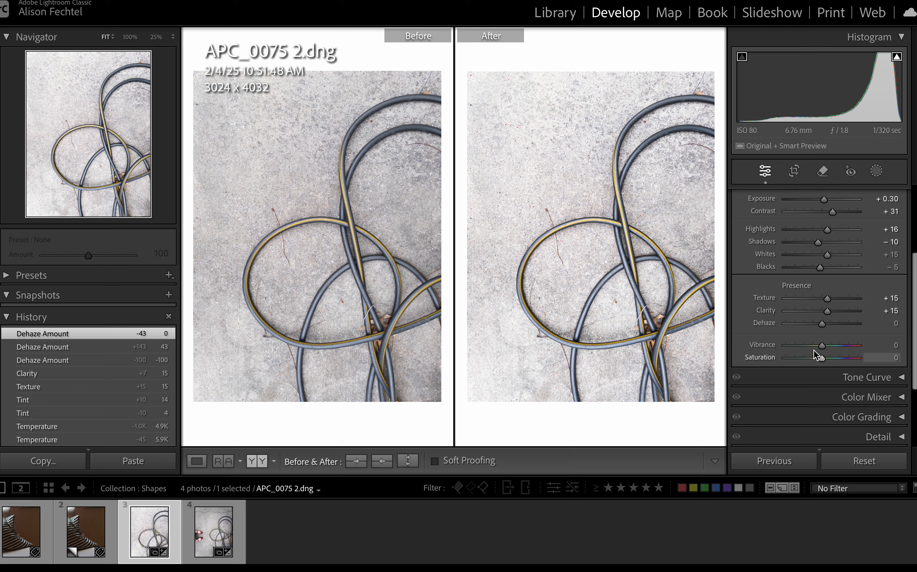
pyautogui.scroll(-2, 811, 361)
pyautogui.scroll(-1, 811, 362)
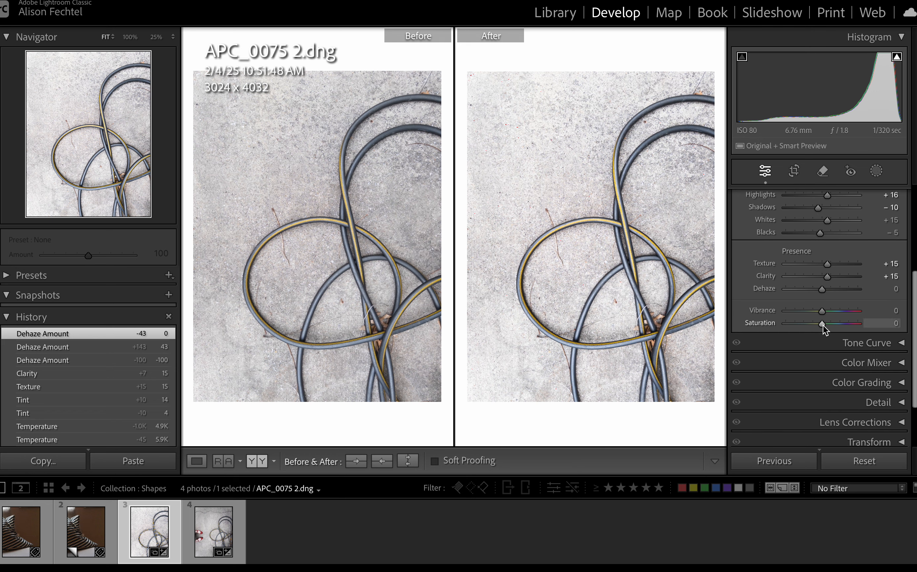
pyautogui.moveTo(822, 322); pyautogui.dragTo(860, 324)
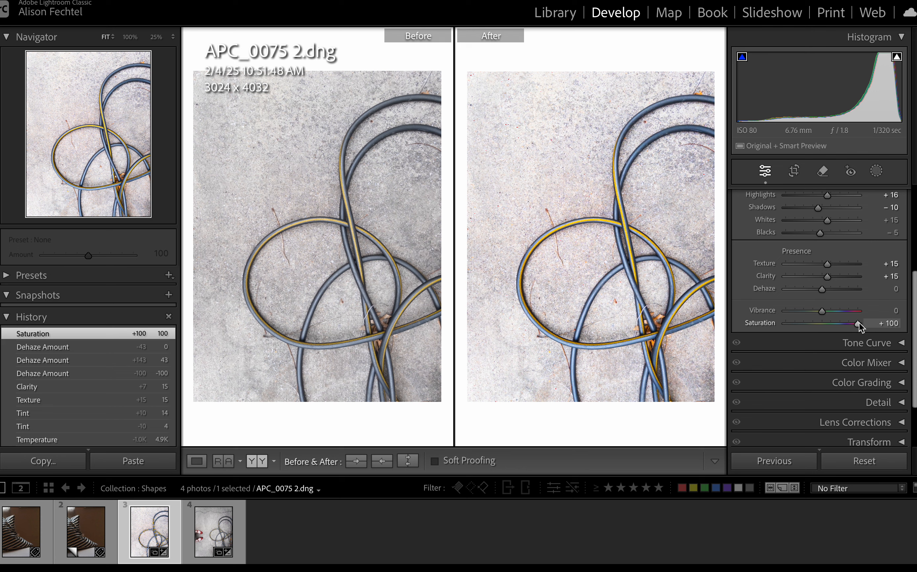
pyautogui.moveTo(859, 323); pyautogui.dragTo(743, 324)
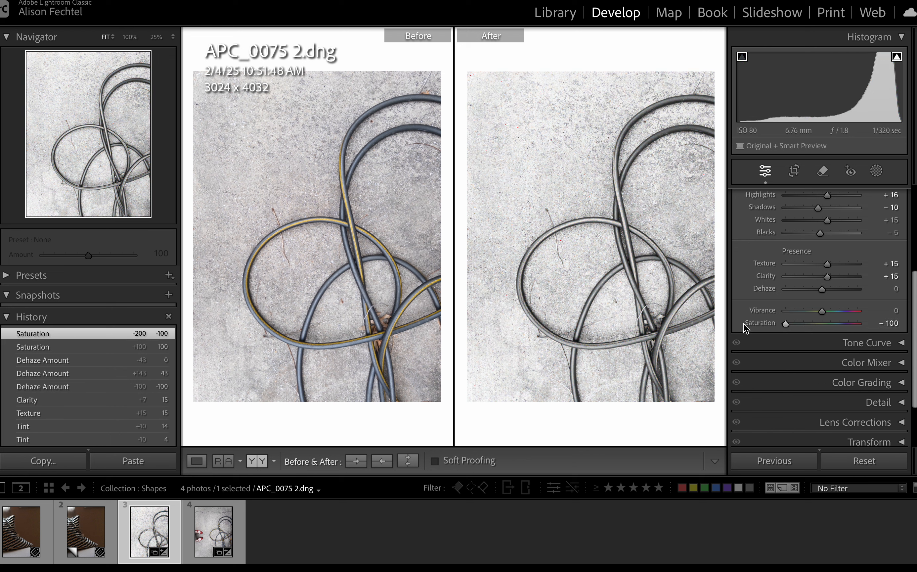
pyautogui.doubleClick(785, 322)
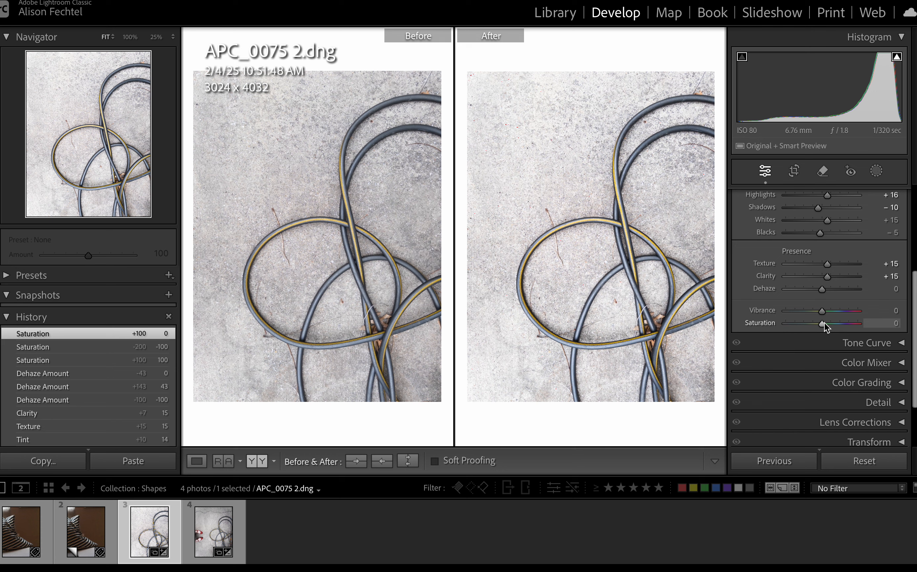
# Set the photo's saturation to +22 and its vibrance to +36.
pyautogui.moveTo(824, 323); pyautogui.dragTo(832, 323)
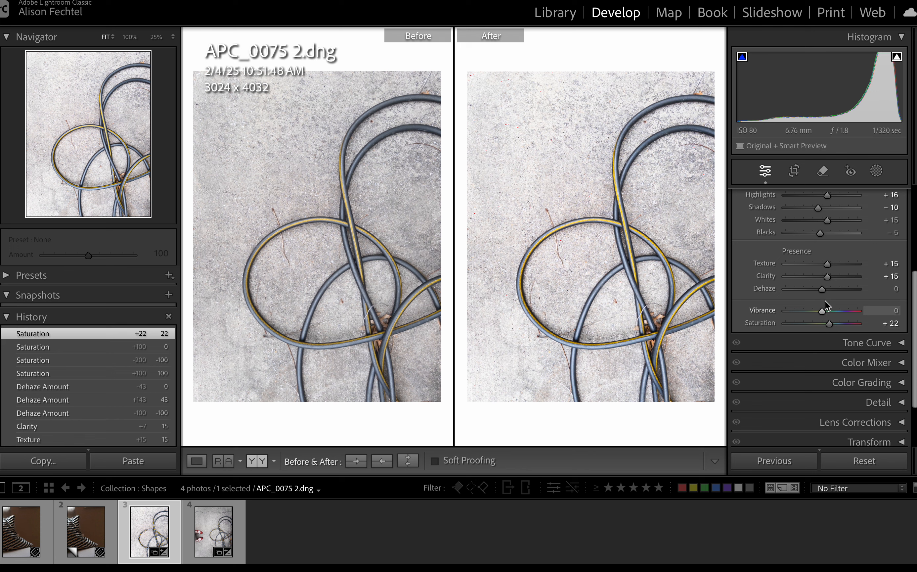
pyautogui.moveTo(822, 310); pyautogui.dragTo(833, 309)
pyautogui.moveTo(833, 310); pyautogui.dragTo(835, 309)
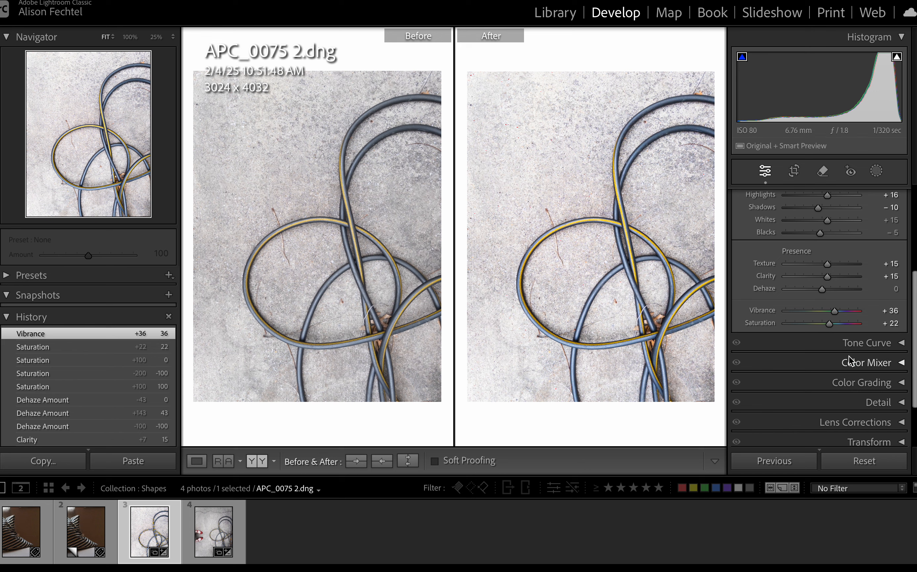
# Convert the photo to black and white and show its Black & White Mix settings.
pyautogui.scroll(5, 849, 355)
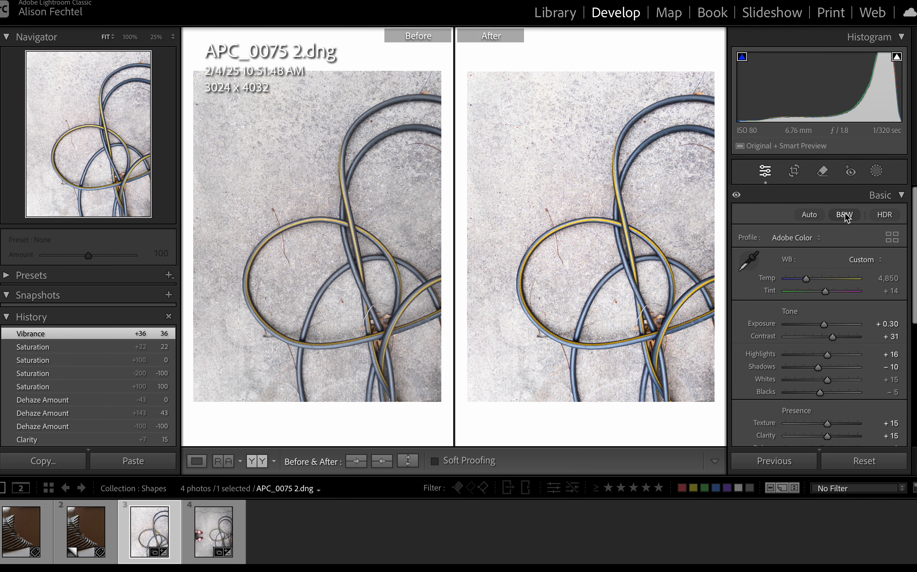
pyautogui.click(845, 214)
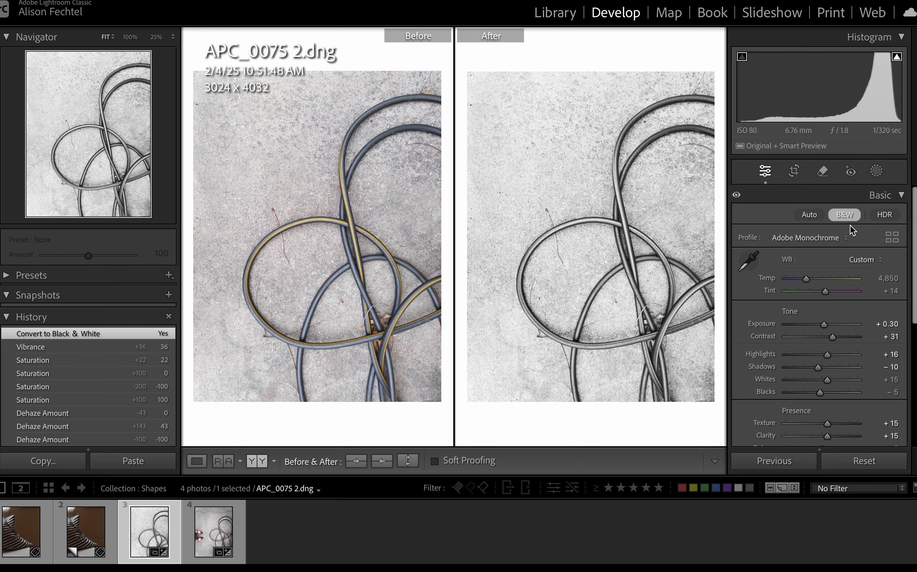
pyautogui.scroll(-5, 864, 278)
pyautogui.scroll(-3, 864, 279)
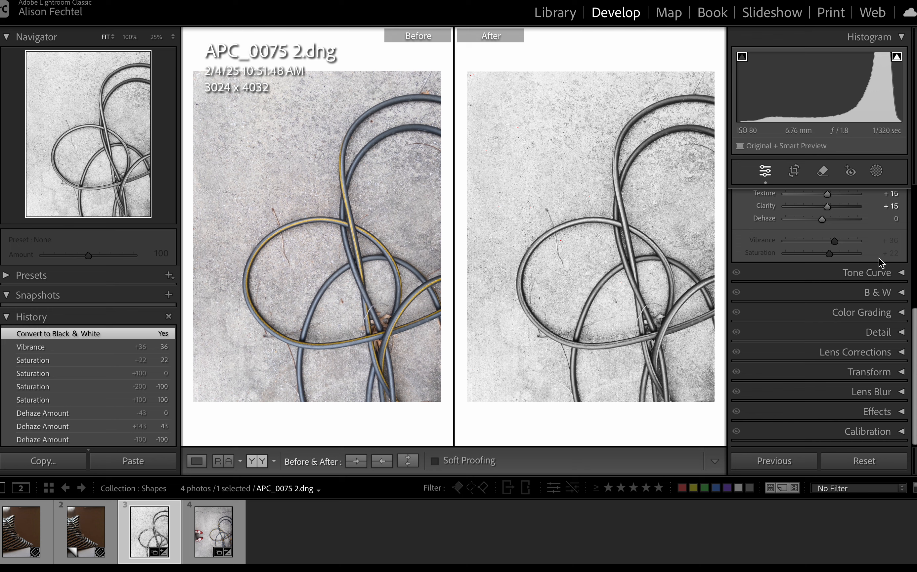
pyautogui.click(902, 293)
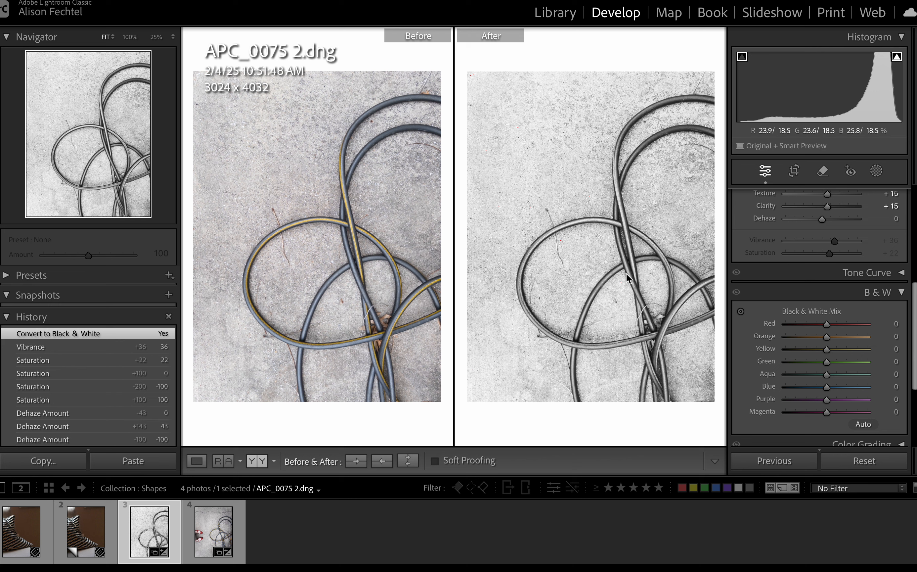
# In the Black & White Mix, try red at +12 and yellow at −3, resetting both, and set yellow to +40.
pyautogui.moveTo(827, 323)
pyautogui.mouseDown()
pyautogui.moveTo(811, 323)
pyautogui.moveTo(839, 324)
pyautogui.moveTo(831, 324)
pyautogui.mouseUp()
pyautogui.doubleClick(832, 324)
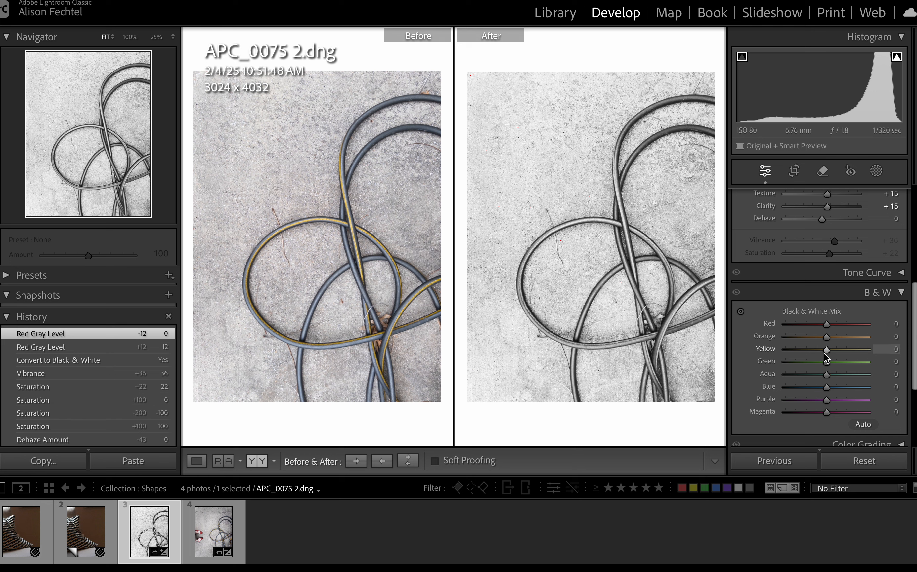
pyautogui.moveTo(827, 347)
pyautogui.mouseDown()
pyautogui.moveTo(851, 348)
pyautogui.moveTo(826, 348)
pyautogui.mouseUp()
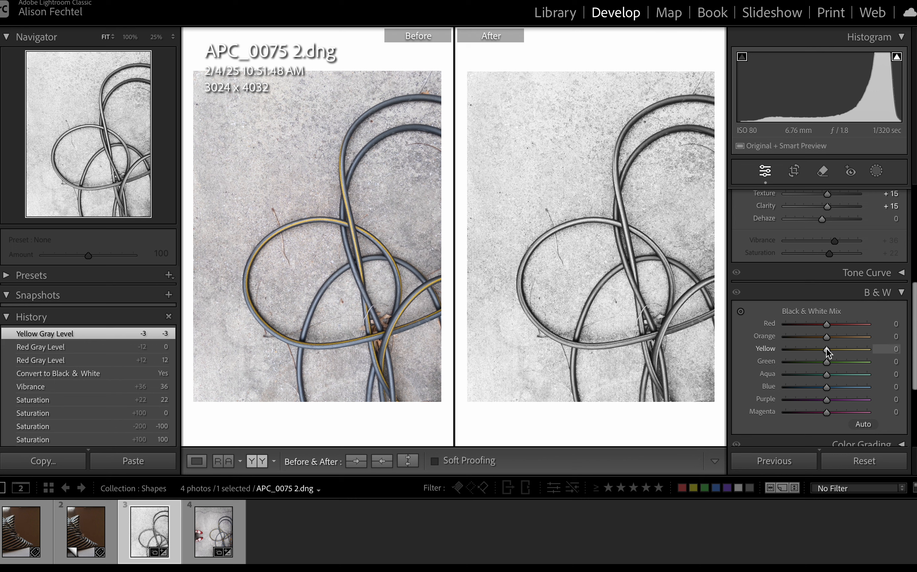
pyautogui.moveTo(826, 348); pyautogui.dragTo(850, 349)
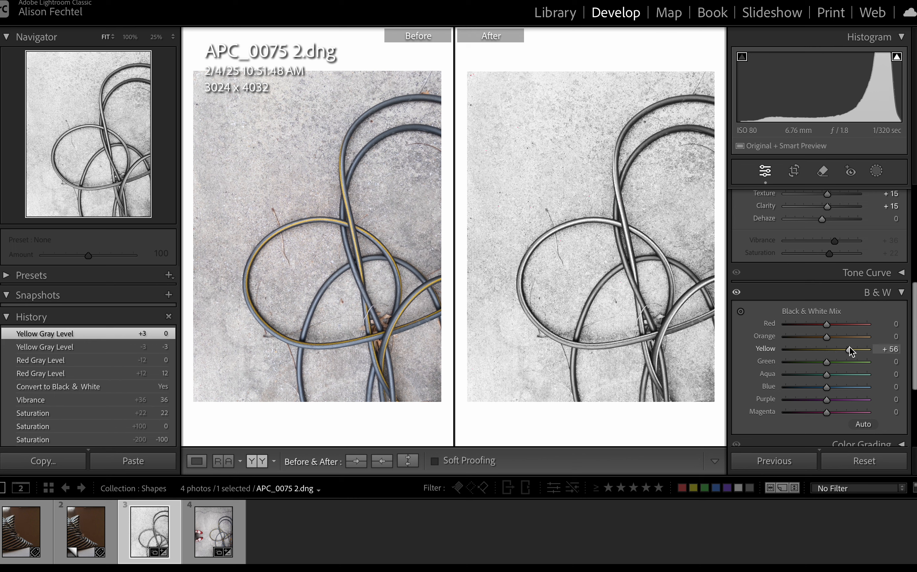
pyautogui.moveTo(847, 346); pyautogui.dragTo(843, 346)
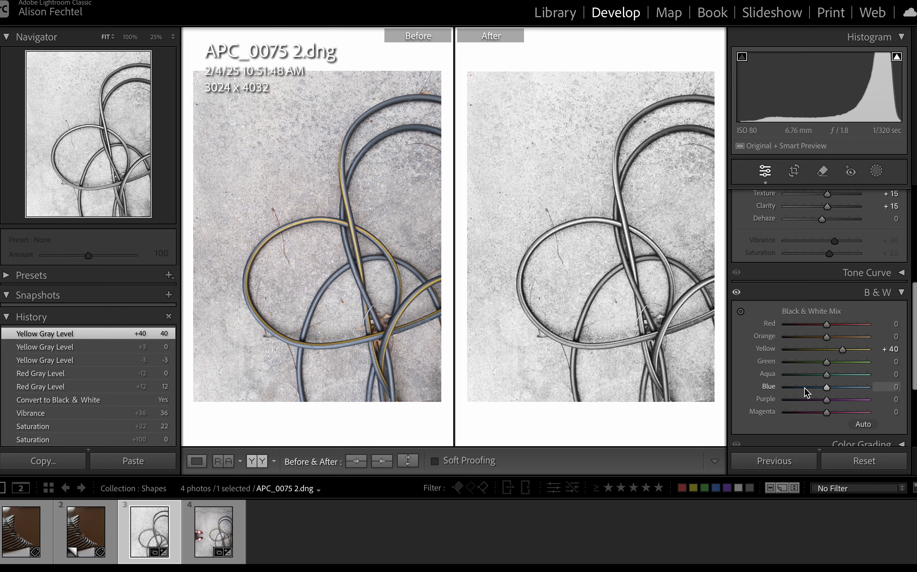
# Revert the photo to its Vibrance history state, and restore the Convert to Black & White state.
pyautogui.scroll(8, 804, 387)
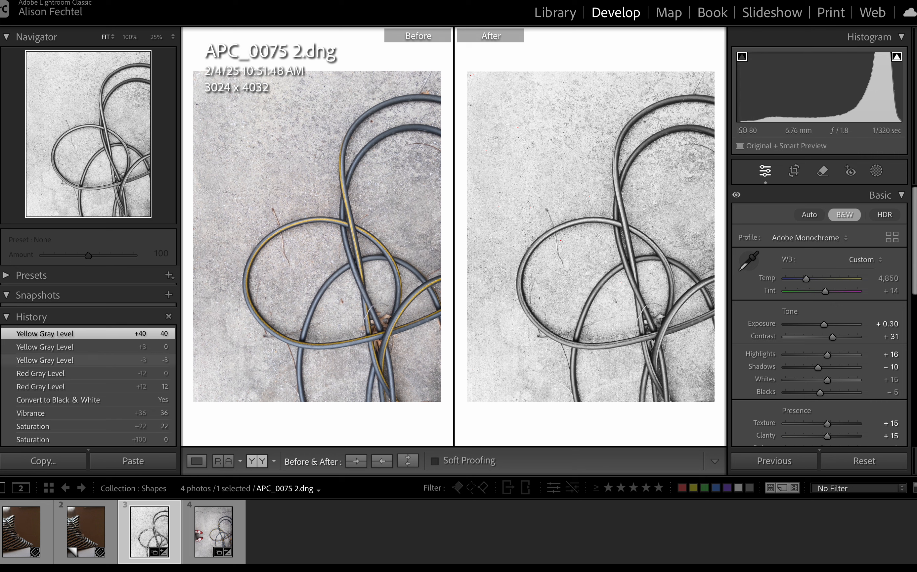
pyautogui.scroll(-5, 82, 385)
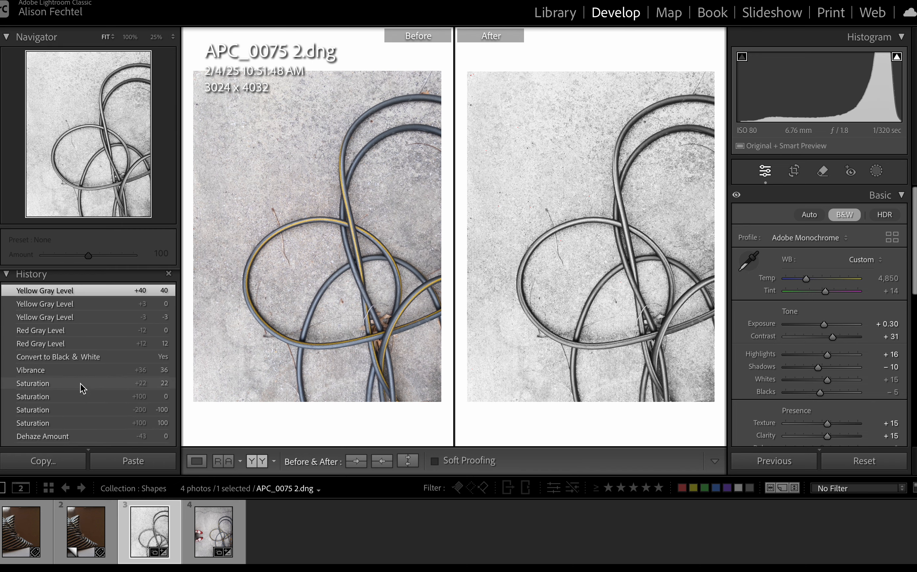
pyautogui.scroll(-3, 82, 384)
pyautogui.scroll(6, 82, 385)
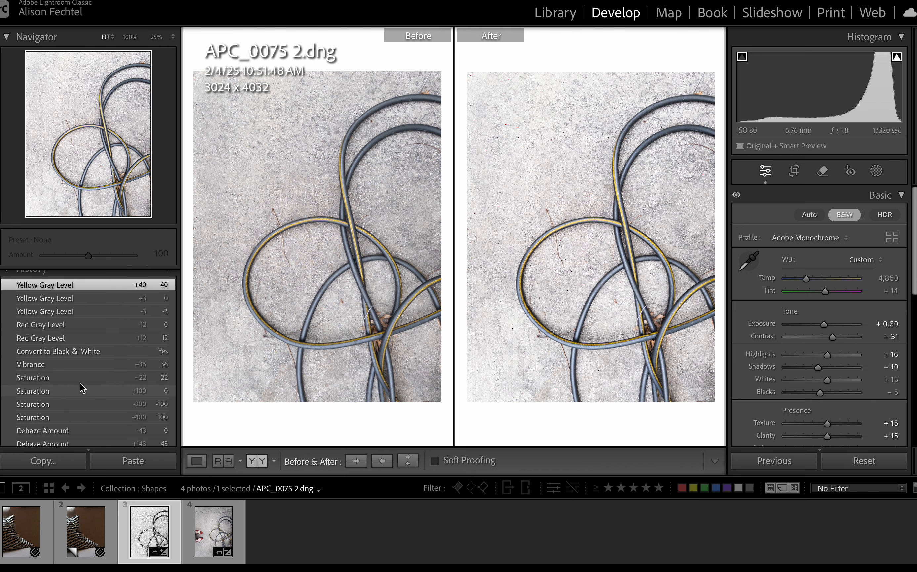
pyautogui.scroll(1, 82, 384)
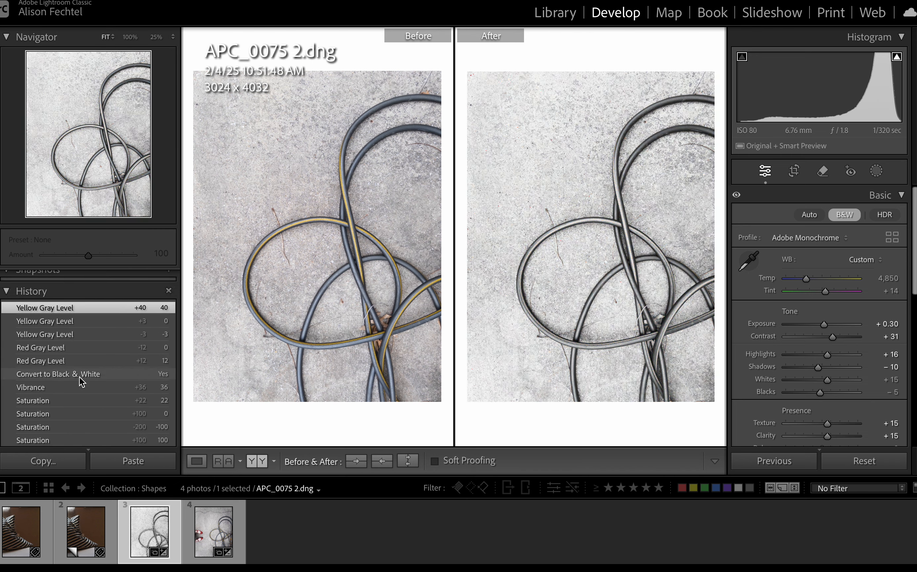
pyautogui.click(80, 378)
pyautogui.click(80, 388)
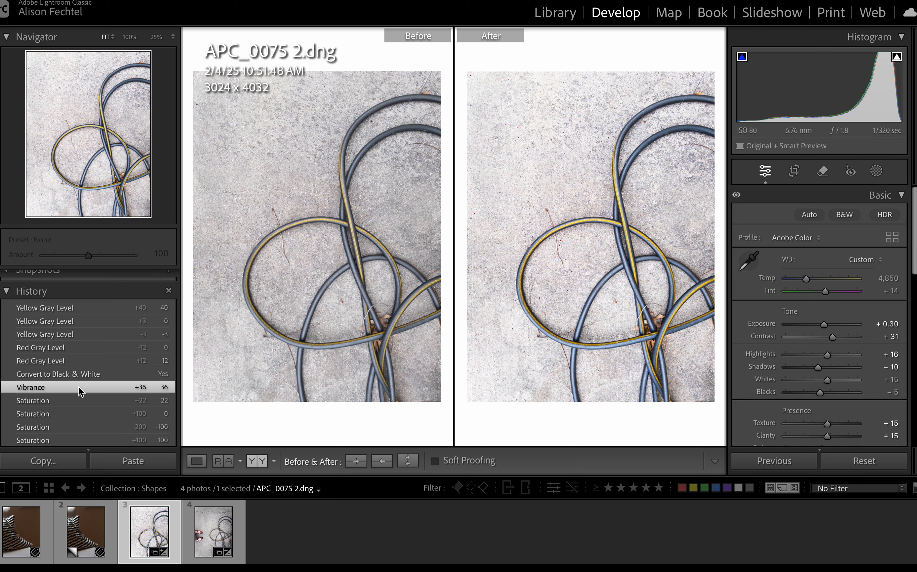
pyautogui.click(86, 374)
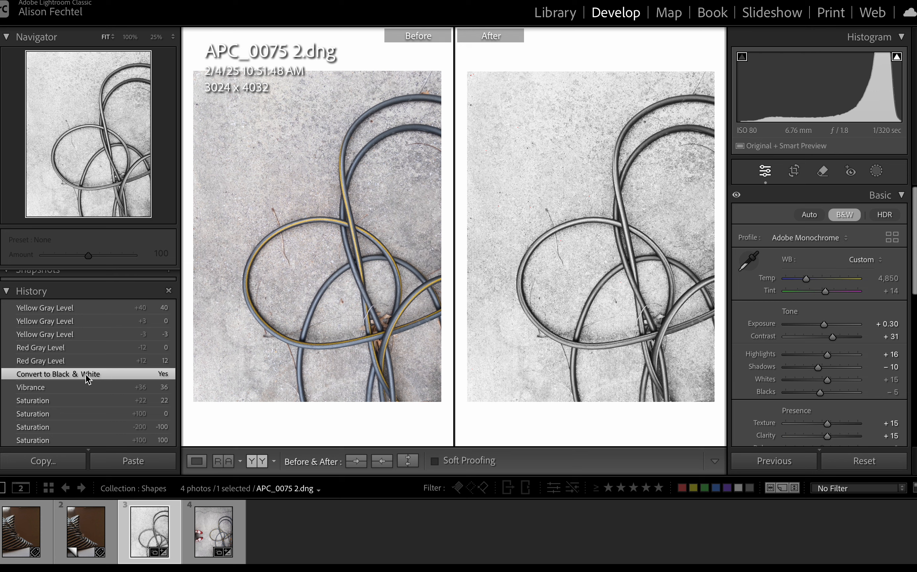
# Collapse the Basic adjustments after looking over its tone and presence settings.
pyautogui.scroll(-2, 817, 361)
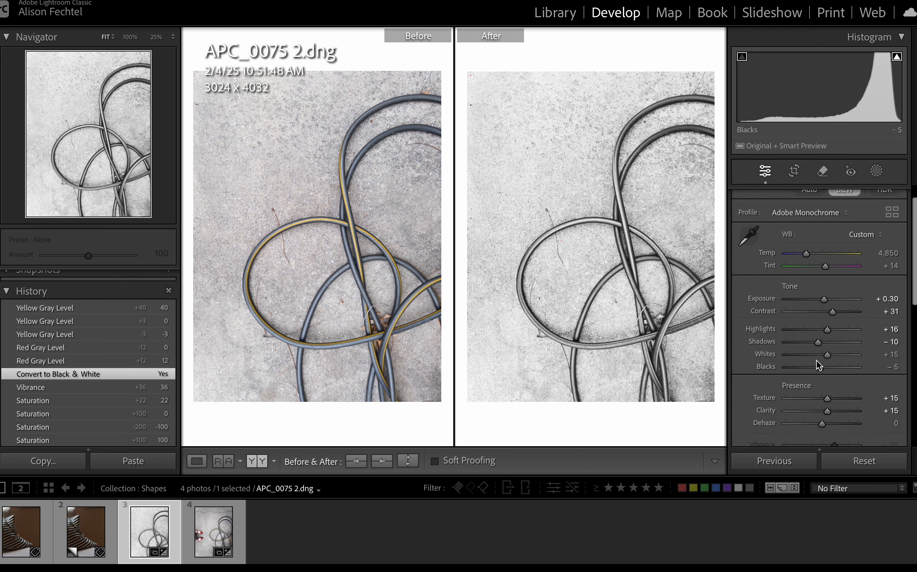
pyautogui.scroll(1, 817, 360)
pyautogui.scroll(1, 867, 250)
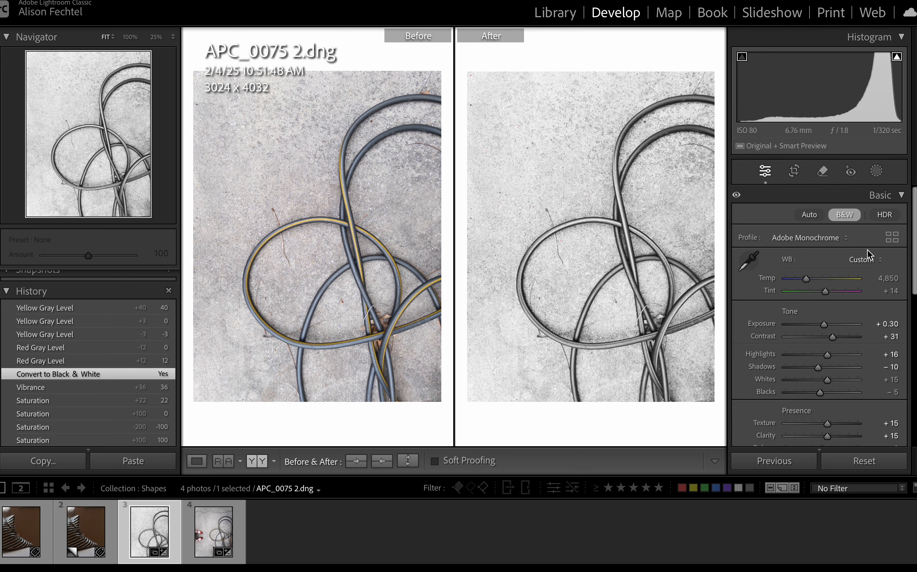
pyautogui.scroll(-3, 856, 255)
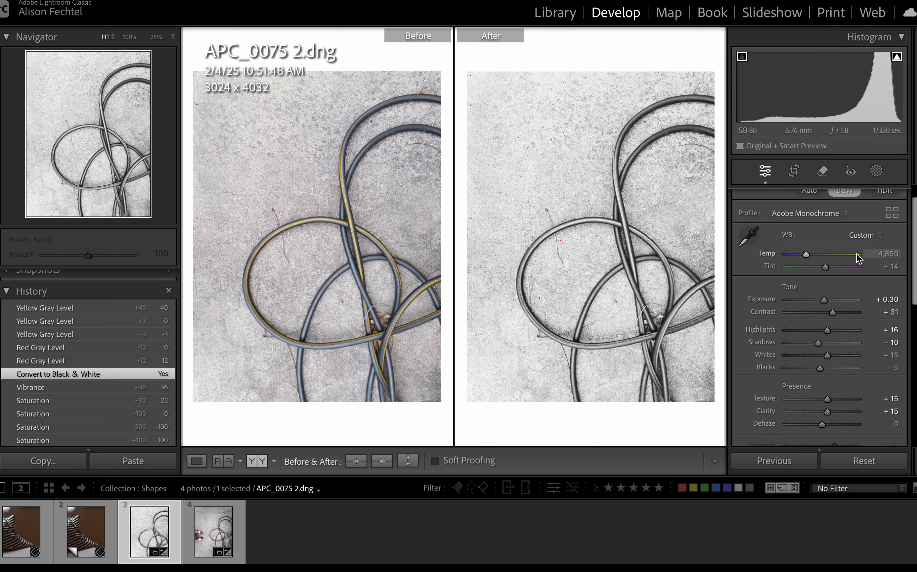
pyautogui.scroll(3, 856, 254)
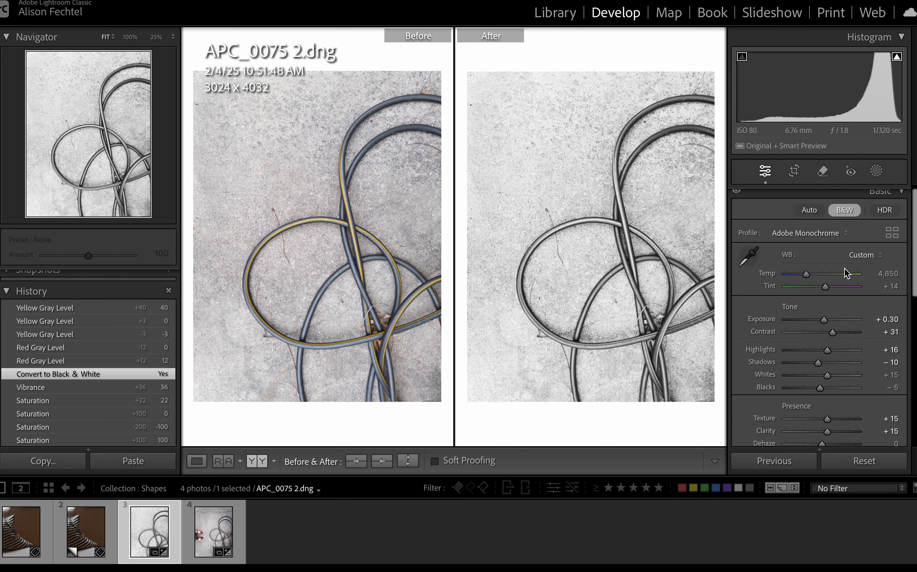
pyautogui.scroll(1, 872, 240)
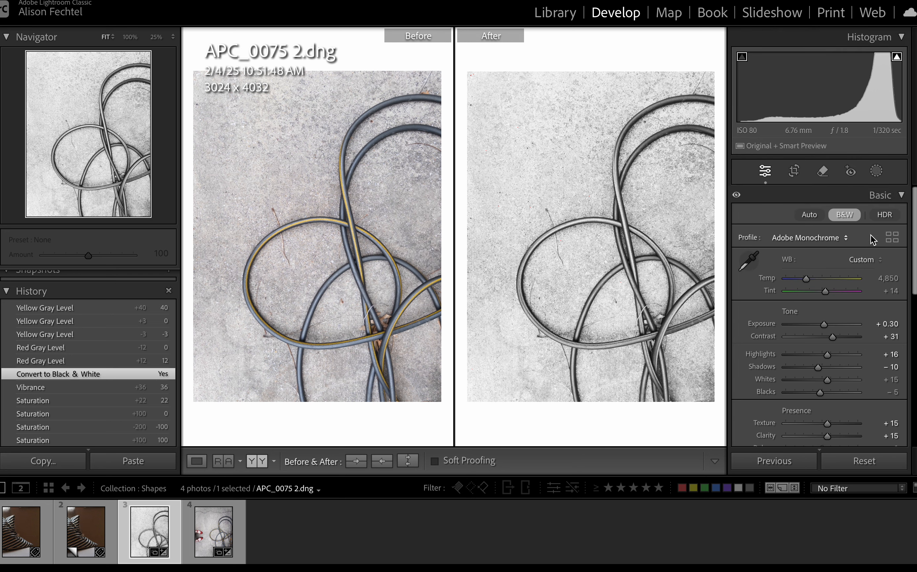
pyautogui.click(901, 195)
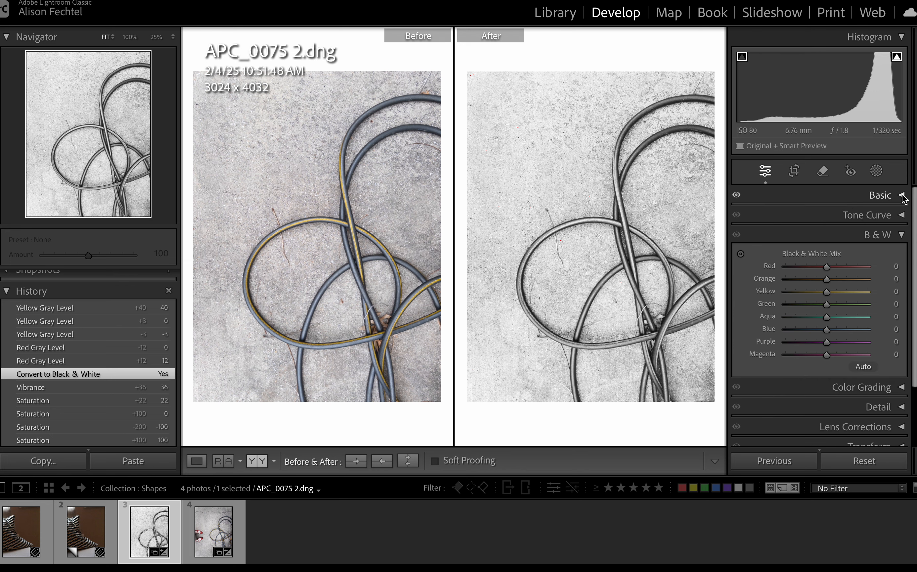
# Collapse the B&W settings, and enable Remove Chromatic Aberration and Profile Corrections in Lens Corrections.
pyautogui.click(901, 235)
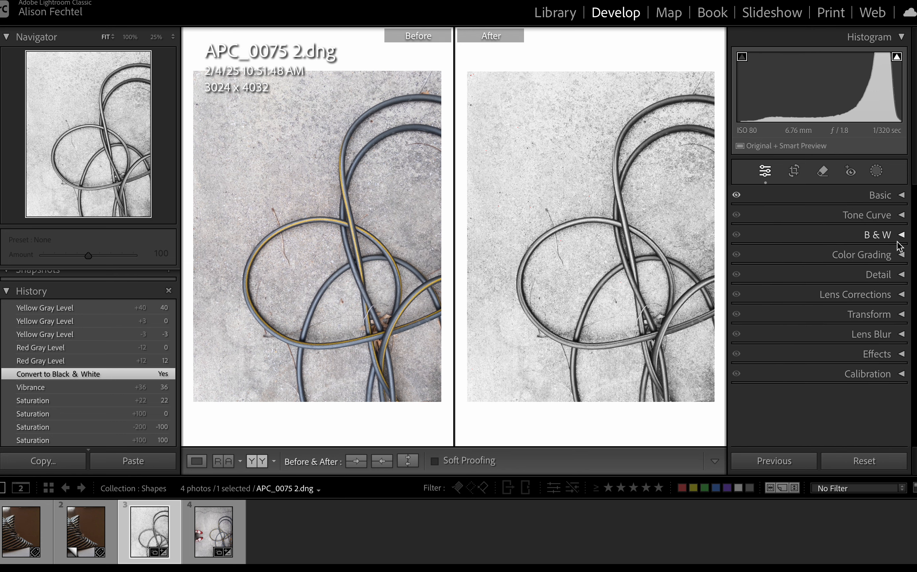
pyautogui.click(878, 293)
pyautogui.scroll(-1, 885, 293)
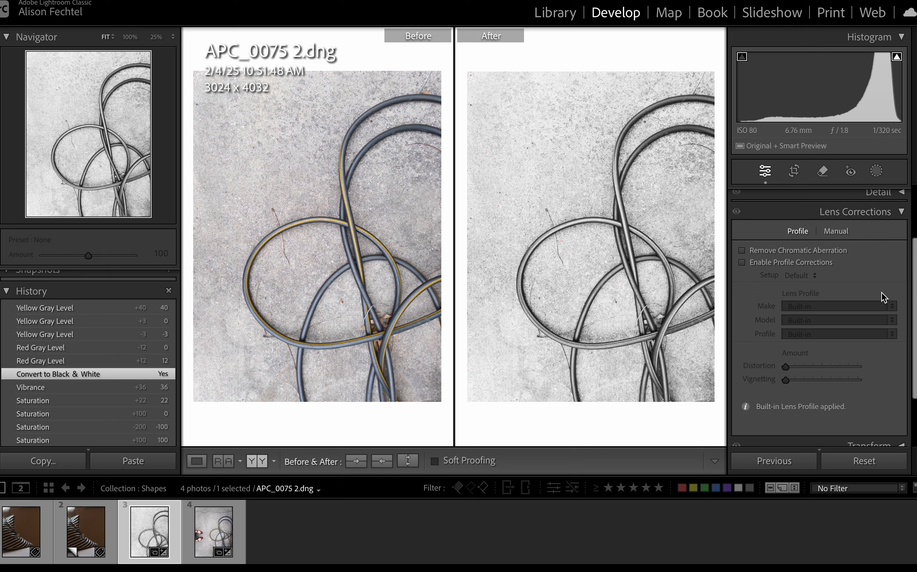
pyautogui.click(742, 251)
pyautogui.click(744, 265)
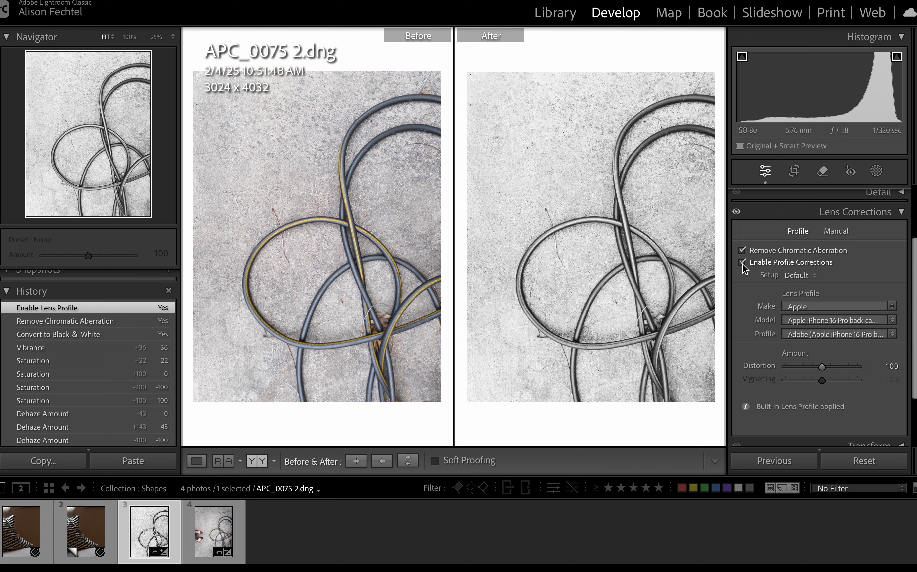
pyautogui.click(742, 263)
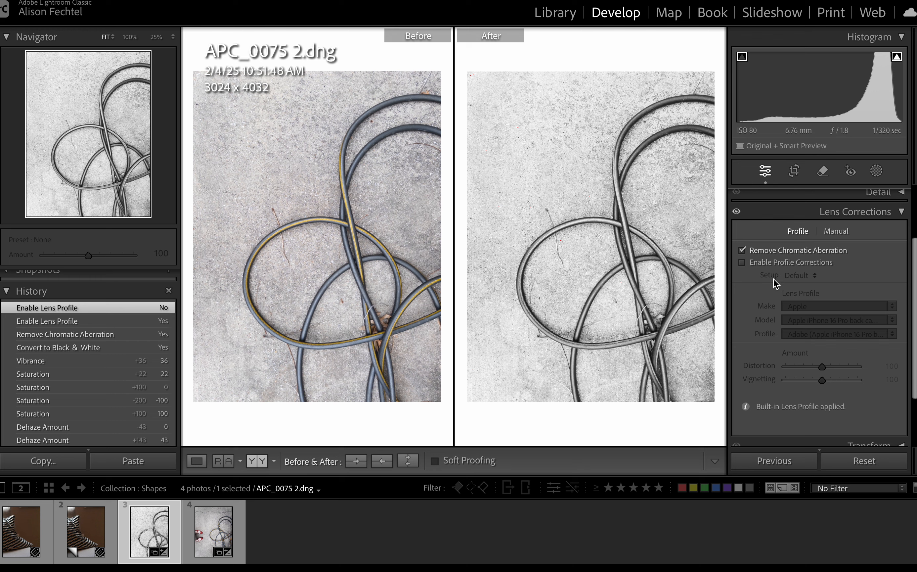
pyautogui.click(742, 263)
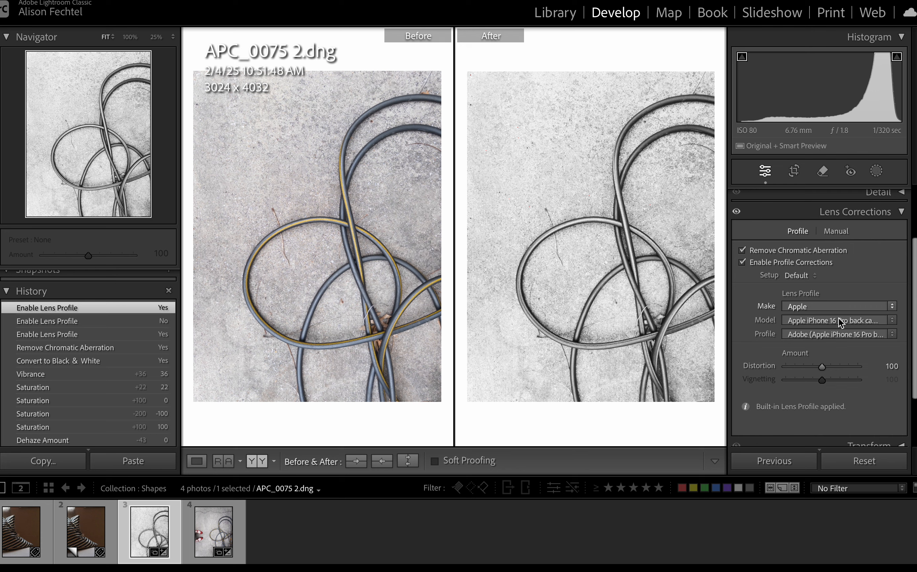
# In Lens Corrections, set the Distortion amount to 132 and try to adjust Vignetting, collapsing the section when done.
pyautogui.scroll(-2, 830, 373)
pyautogui.click(822, 326)
pyautogui.moveTo(822, 325); pyautogui.dragTo(833, 326)
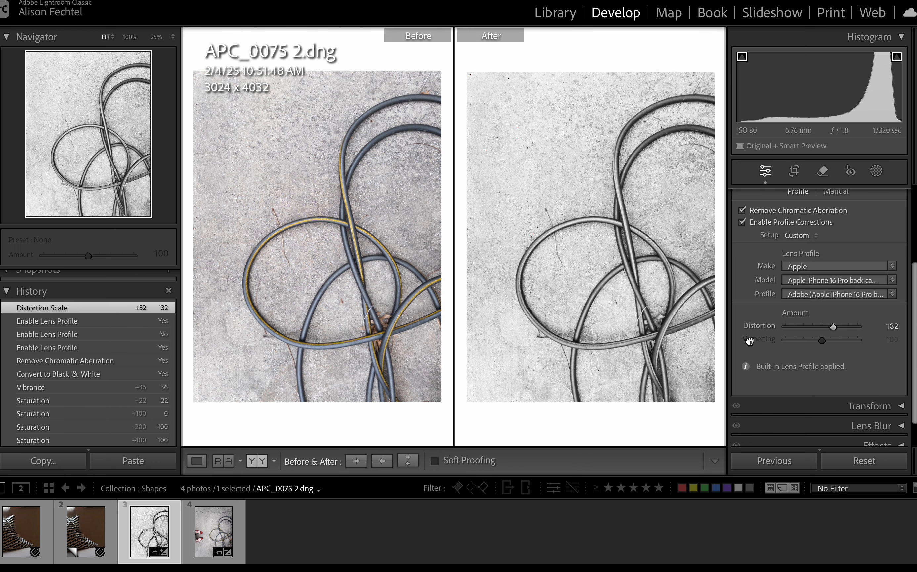
pyautogui.moveTo(765, 340); pyautogui.dragTo(808, 342)
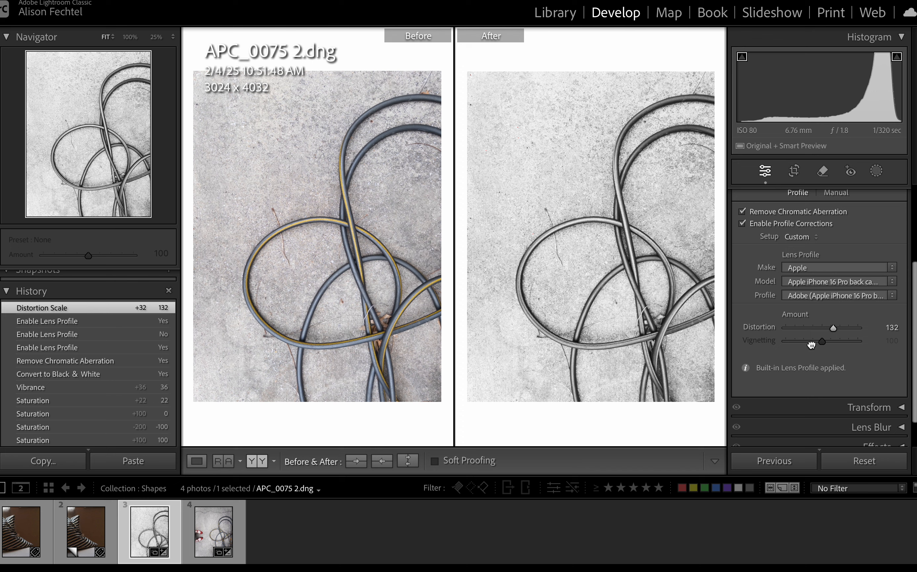
pyautogui.scroll(2, 832, 350)
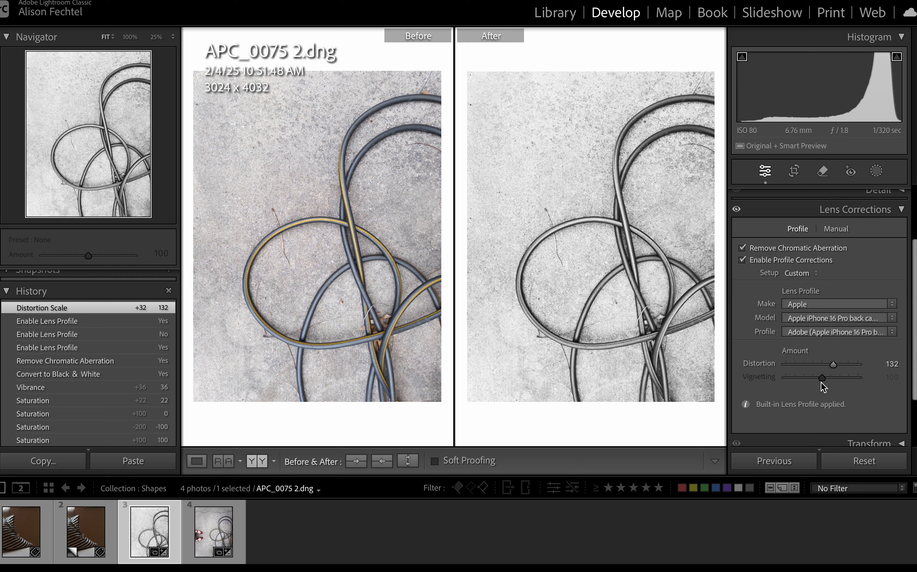
pyautogui.scroll(-1, 824, 382)
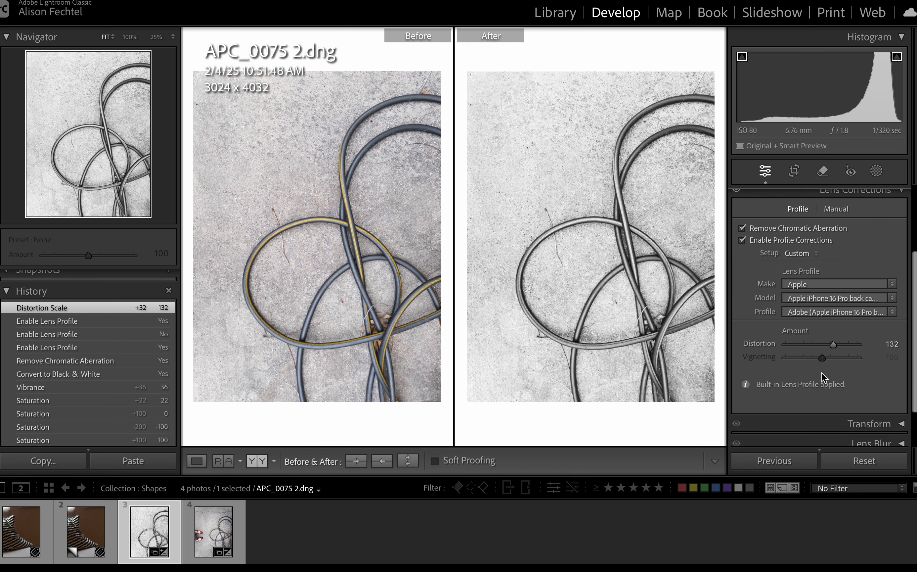
pyautogui.scroll(-3, 822, 373)
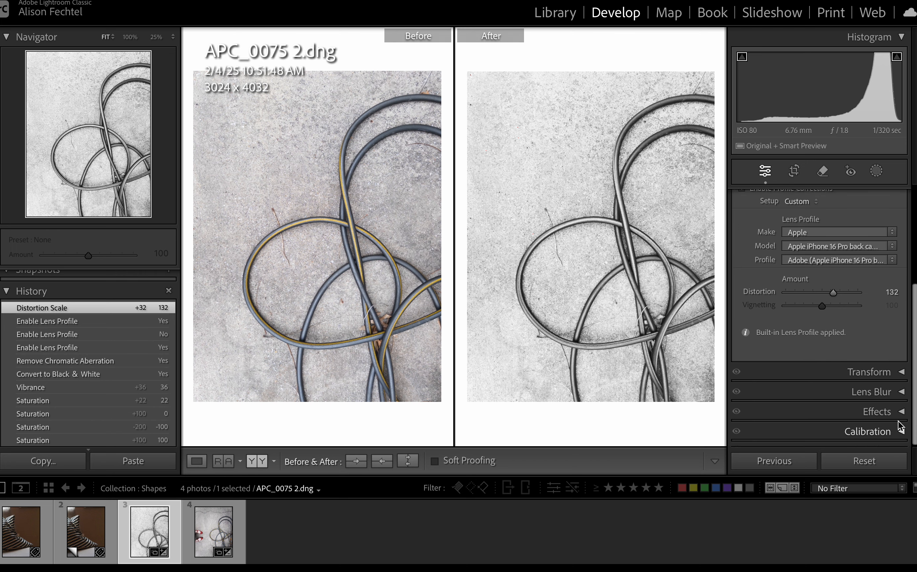
pyautogui.scroll(3, 895, 412)
pyautogui.scroll(3, 892, 398)
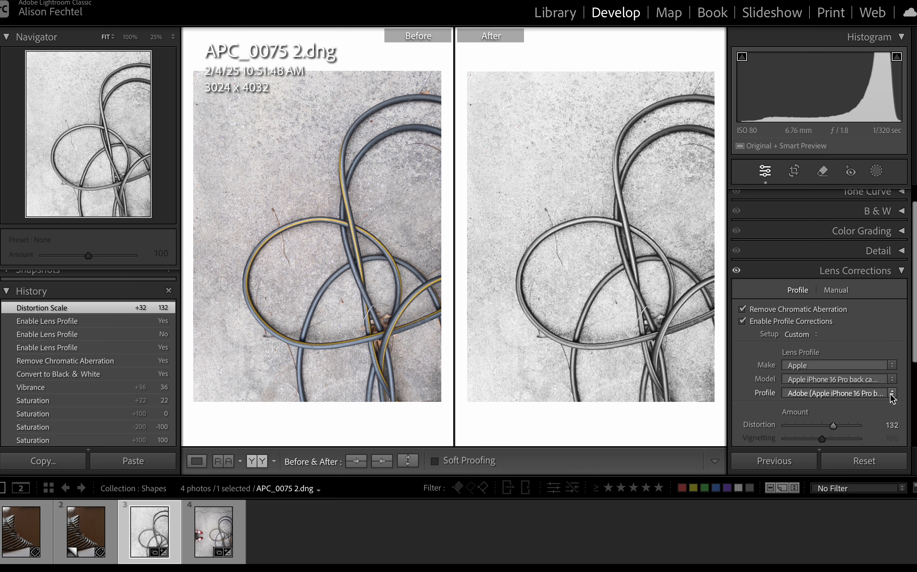
pyautogui.click(901, 269)
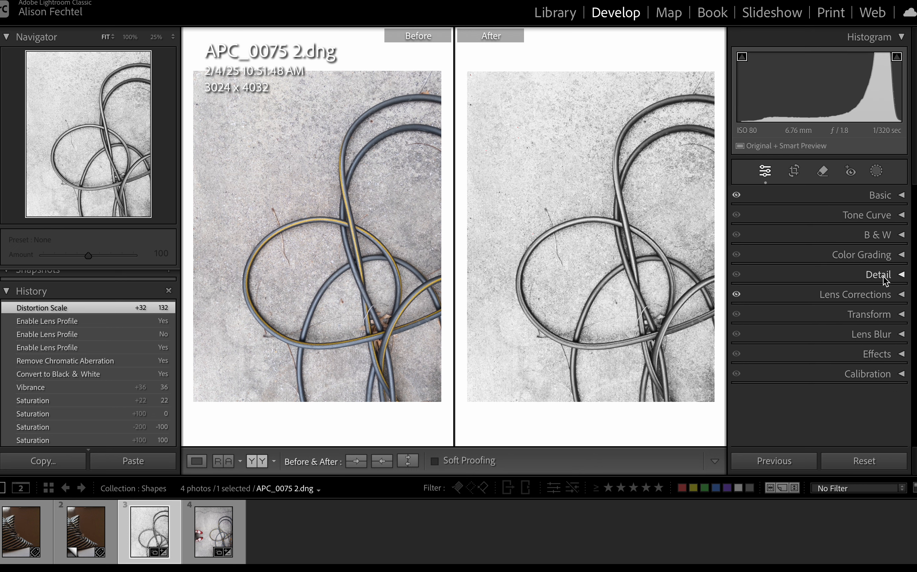
# In the Detail settings, set the Sharpening Amount to 76 and look over the Denoise and Manual Noise Reduction options.
pyautogui.click(899, 272)
pyautogui.scroll(1, 847, 297)
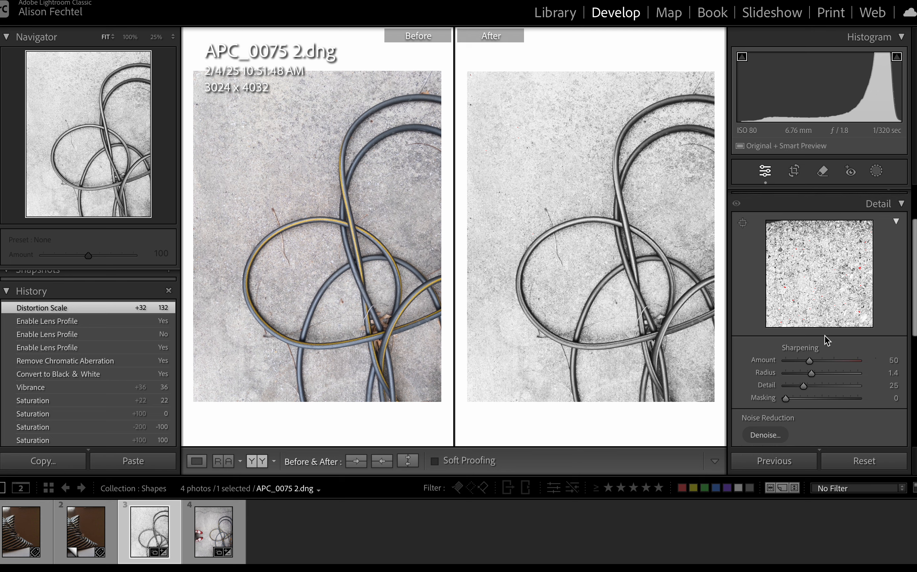
pyautogui.moveTo(814, 359); pyautogui.dragTo(827, 359)
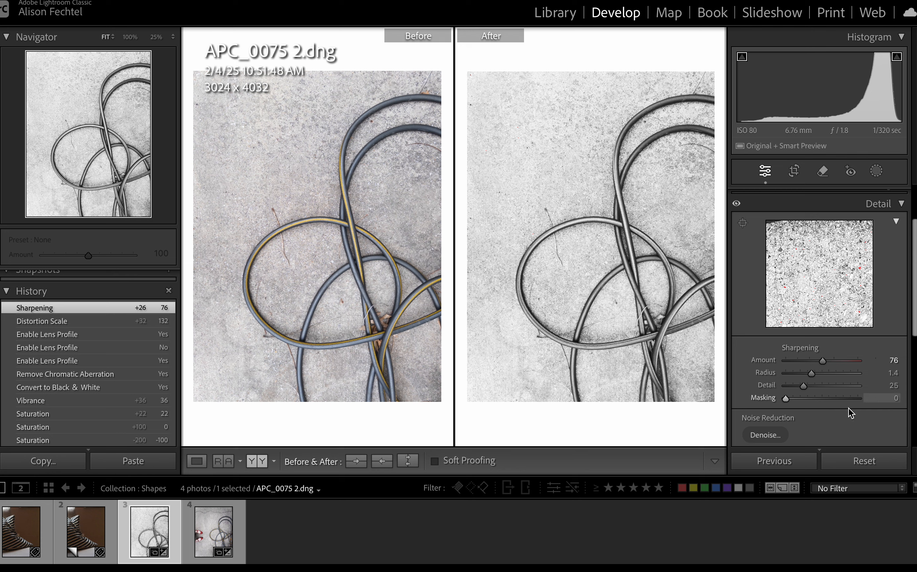
pyautogui.scroll(-2, 847, 412)
pyautogui.scroll(-2, 846, 414)
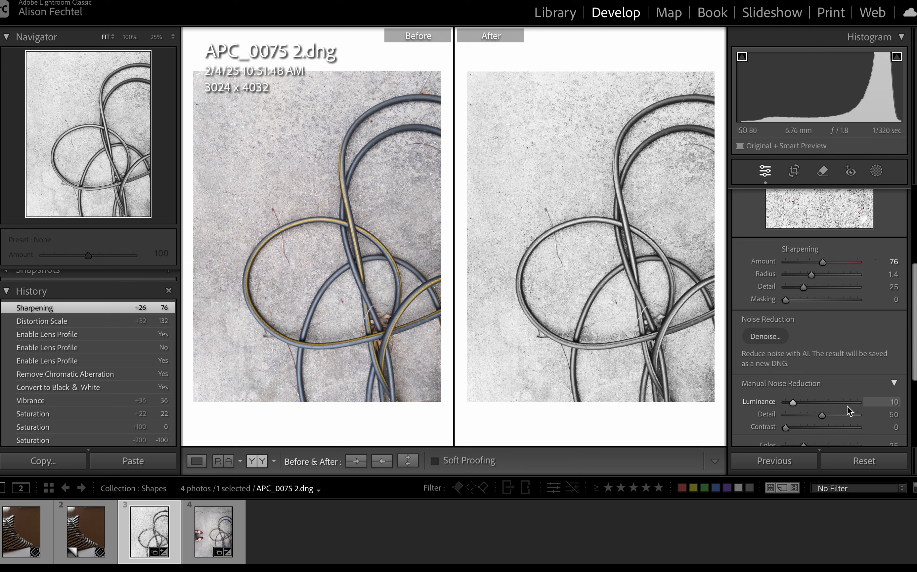
pyautogui.scroll(-2, 848, 407)
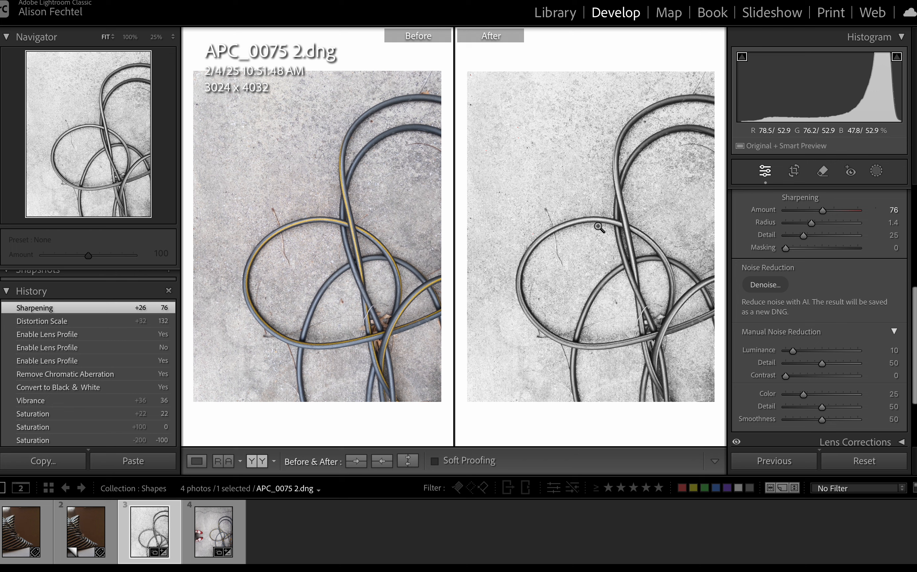
pyautogui.scroll(-5, 797, 307)
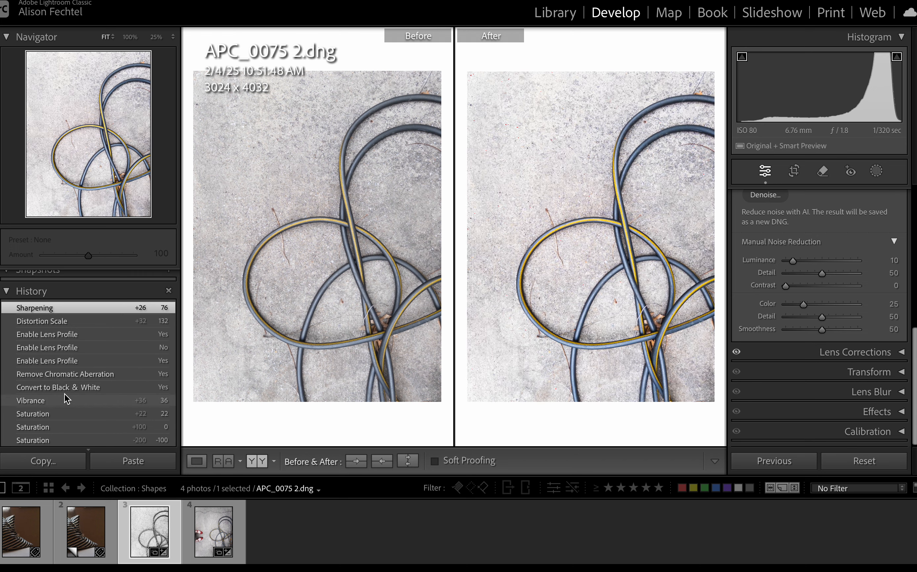
pyautogui.scroll(2, 64, 395)
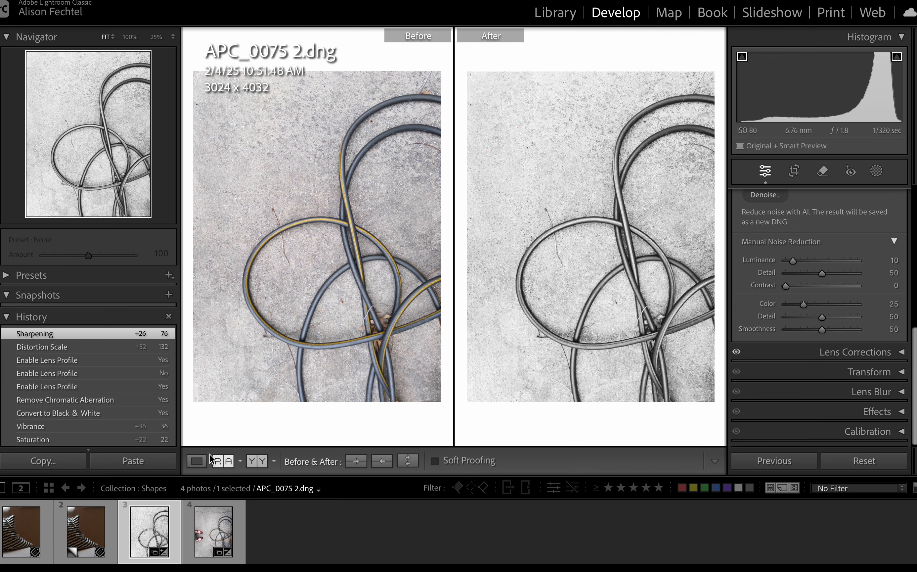
# Leave the before/after comparison and show the Shapes collection as a thumbnail grid in the Library module.
pyautogui.click(196, 460)
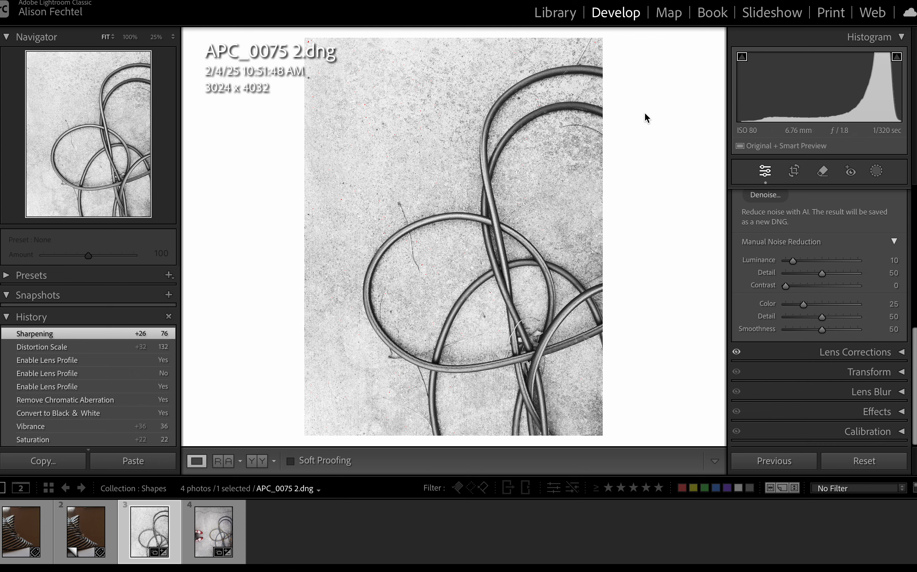
pyautogui.click(544, 10)
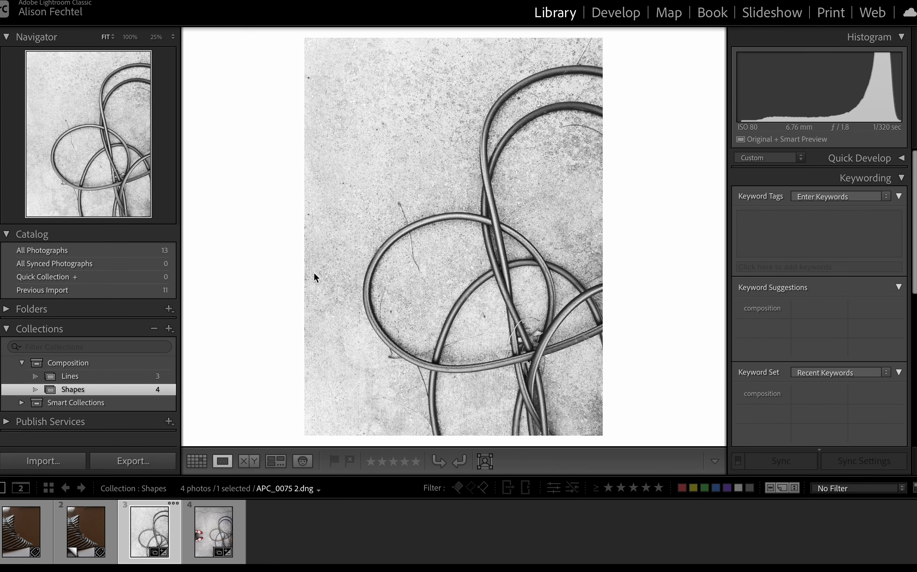
pyautogui.click(197, 461)
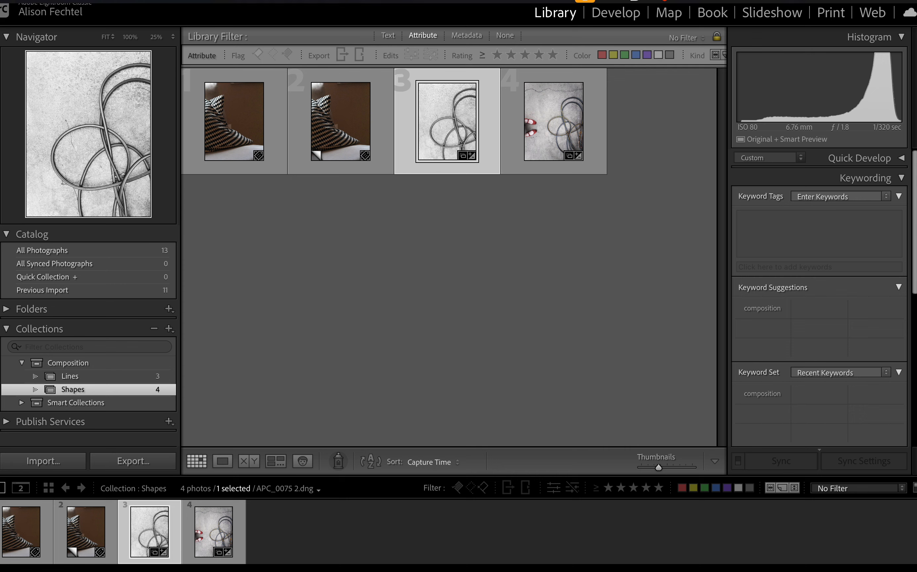
# Create a virtual copy of the black-and-white hose photo and select the original again.
pyautogui.click(215, 1)
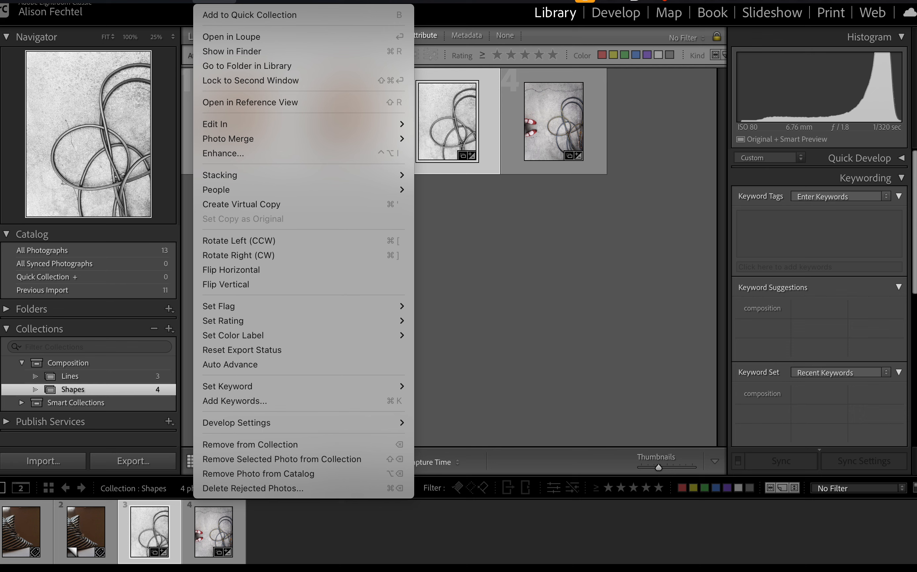
pyautogui.click(265, 199)
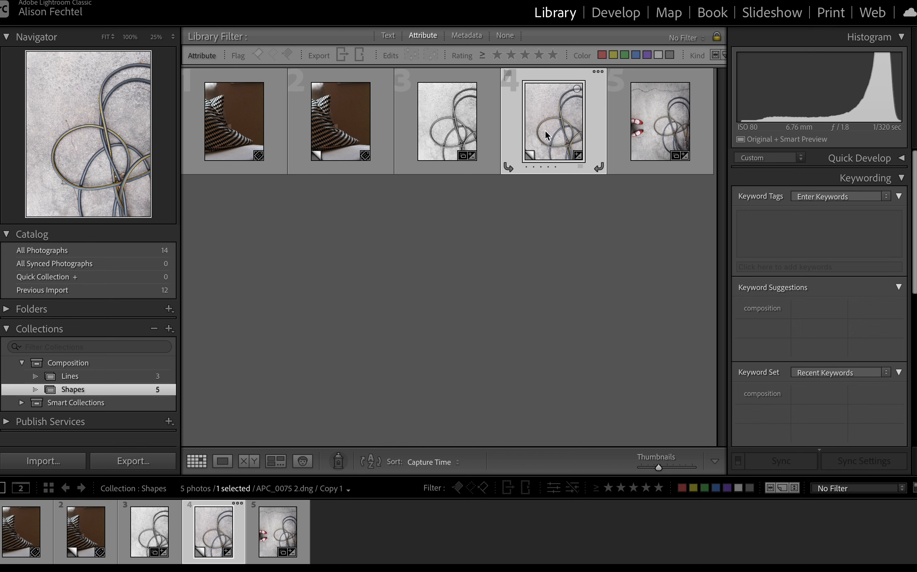
pyautogui.click(452, 129)
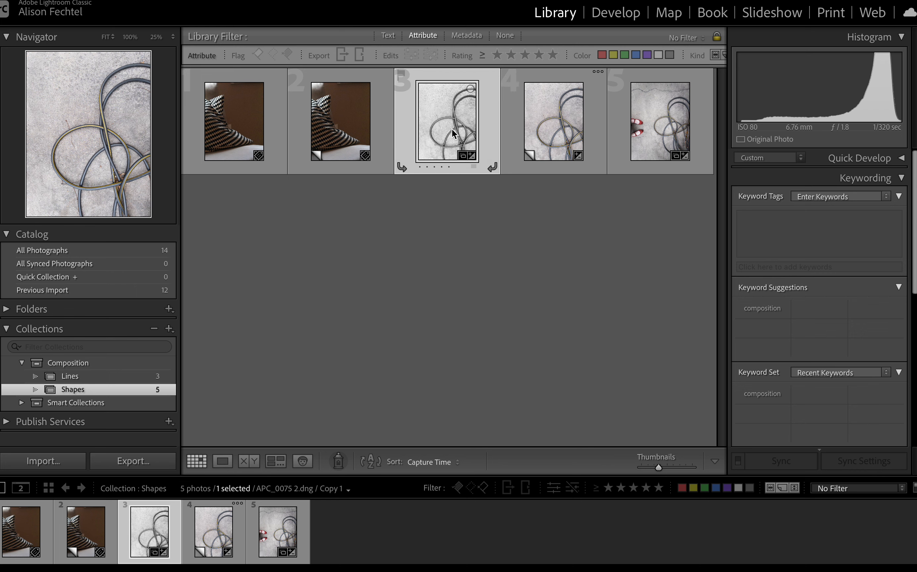